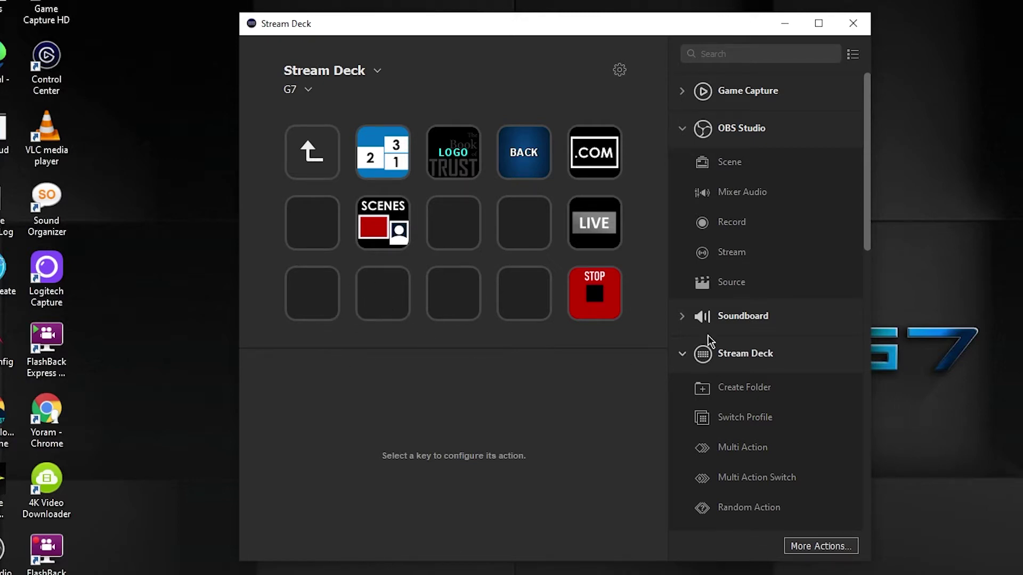
- Put an OBS Studio Source action (Regular, 1 Main, LogoScene) on the bottom row's second key
left_click_drag(729, 282, 392, 293)
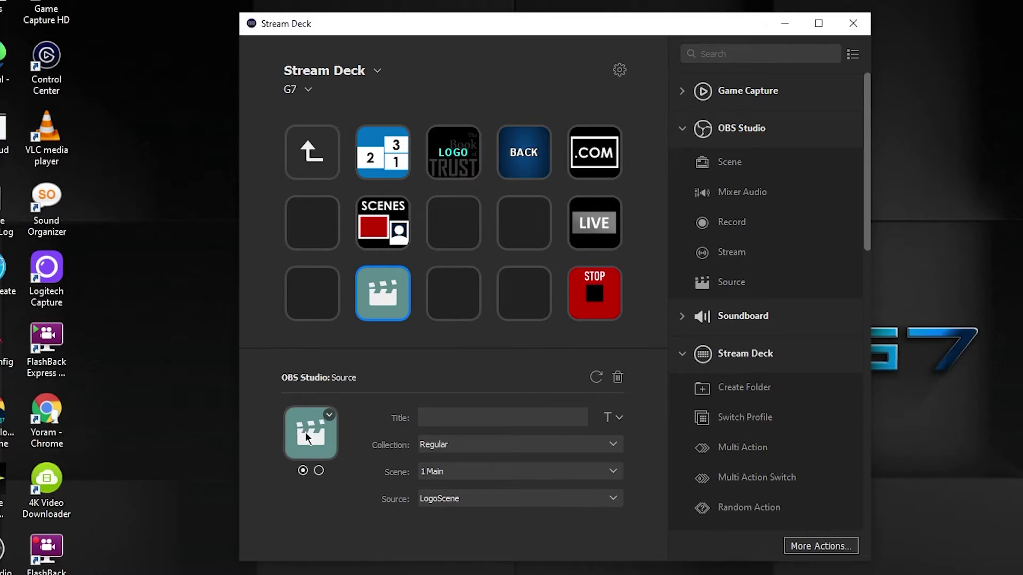
left_click(319, 471)
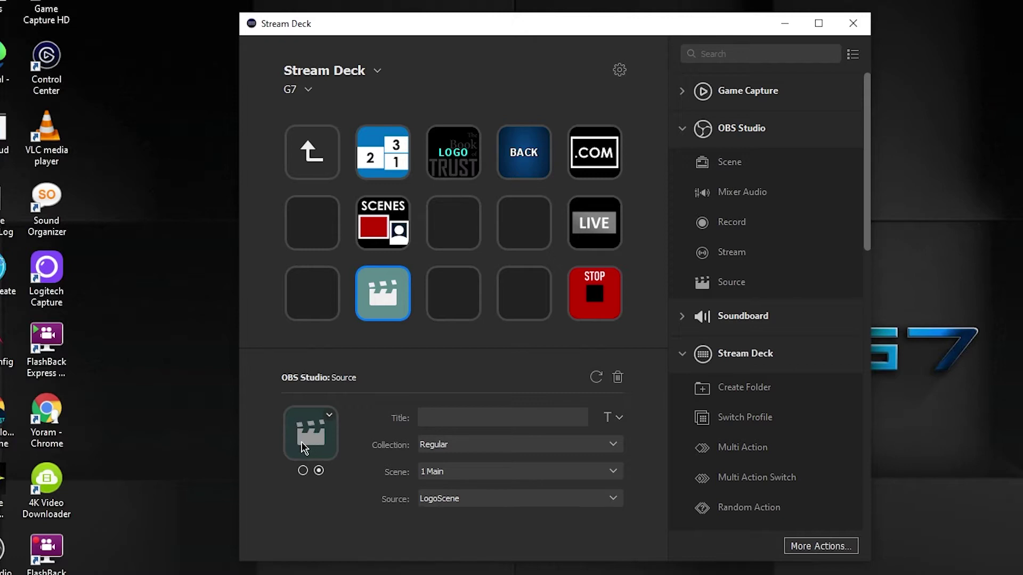
left_click(303, 471)
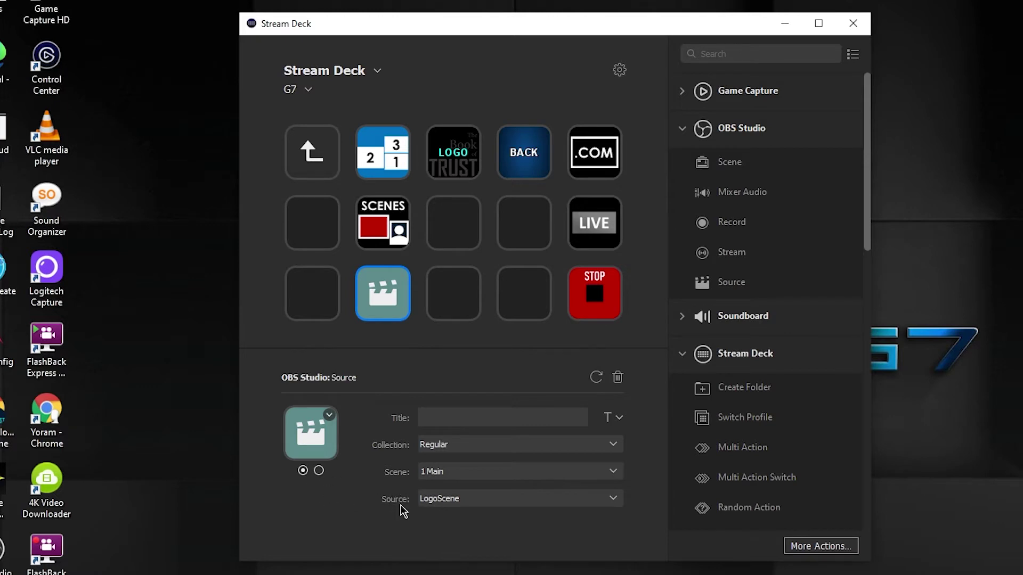
left_click(331, 421)
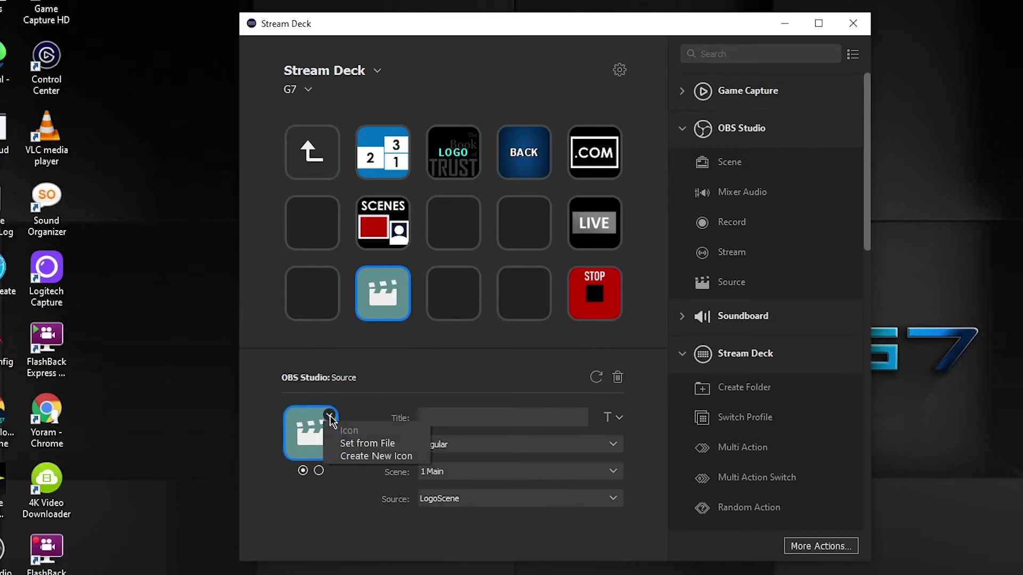
- Set the key's first-state icon to the OBS_2 image from the Stream Deck Buttons folder
left_click(349, 444)
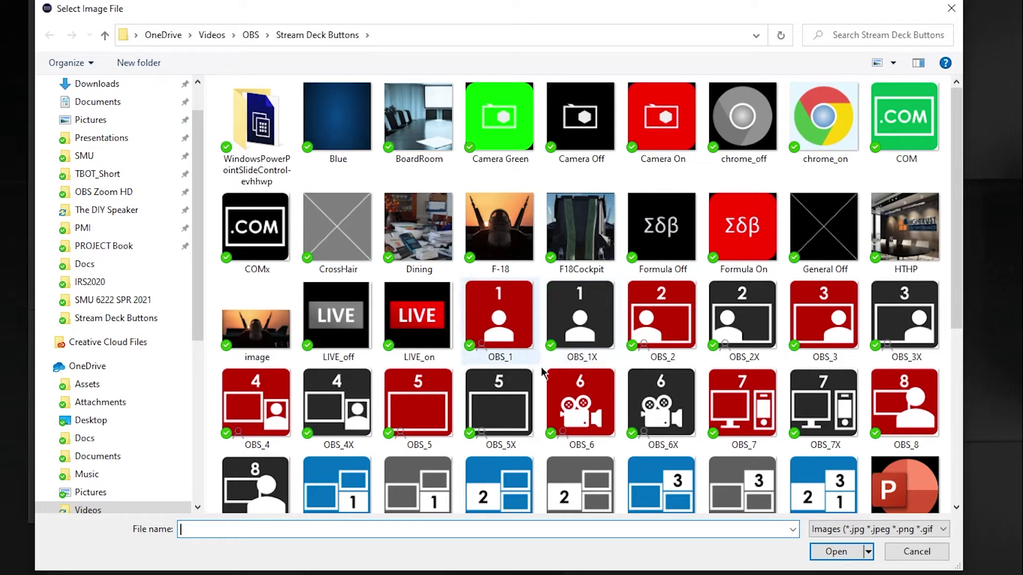
left_click(651, 323)
left_click(834, 552)
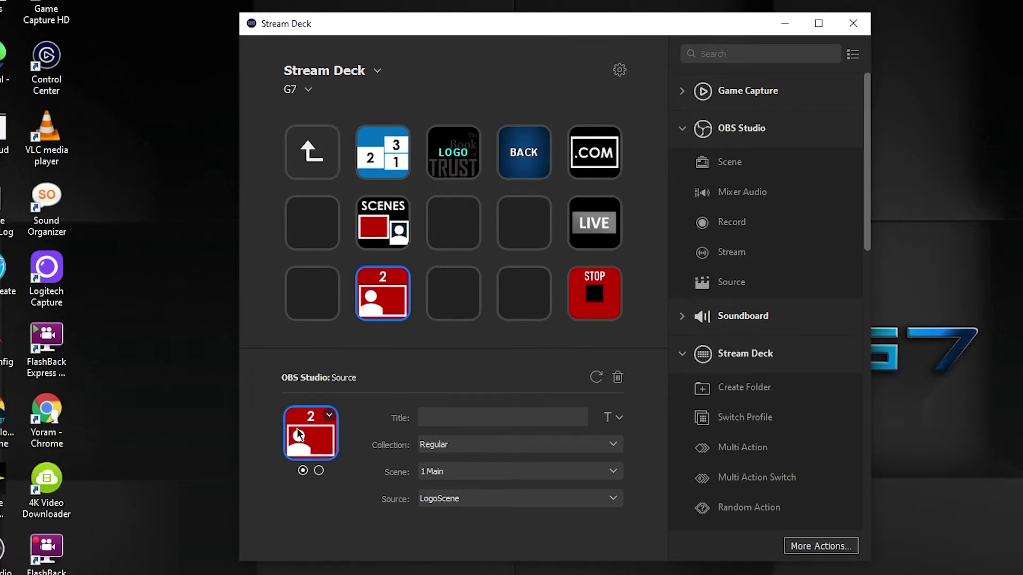
- Toggle between the key's first and second states to compare their icons
left_click(318, 471)
left_click(319, 471)
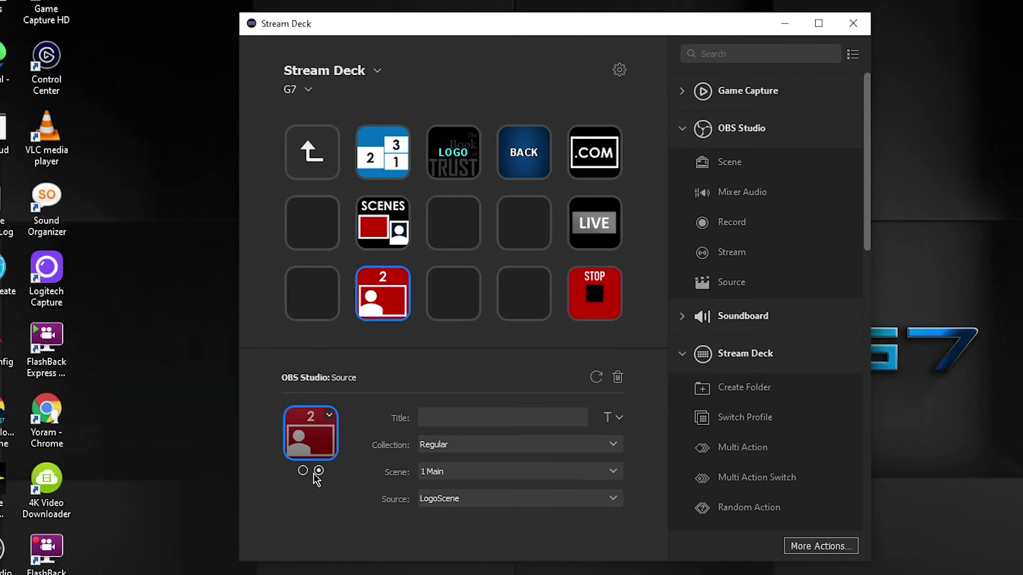
left_click(304, 476)
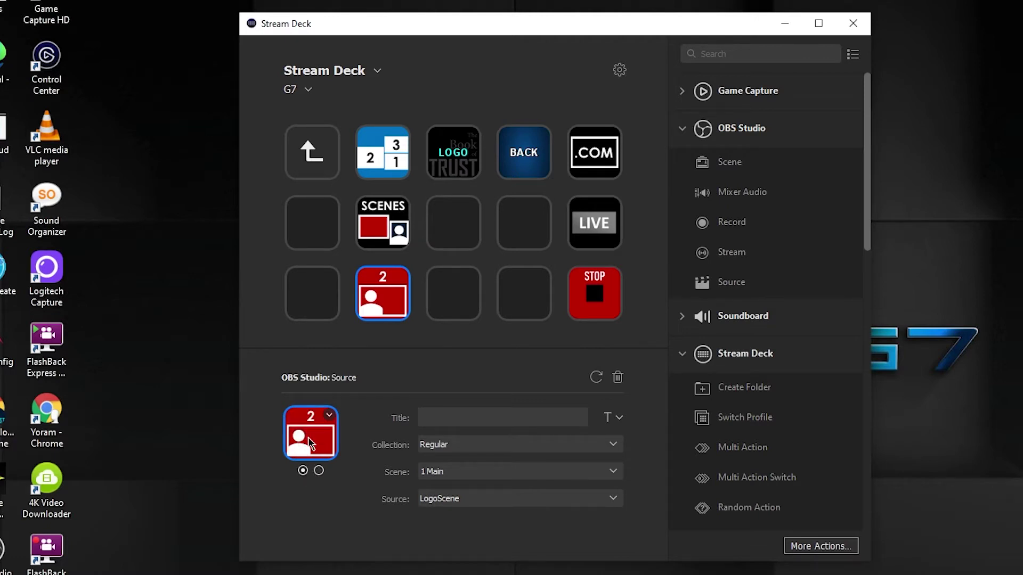
left_click(319, 472)
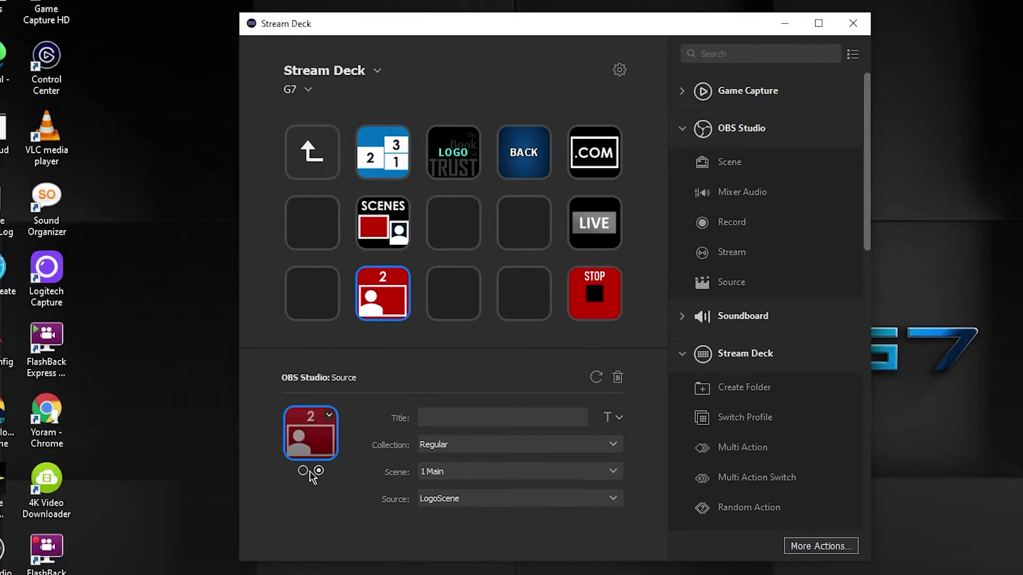
left_click(303, 471)
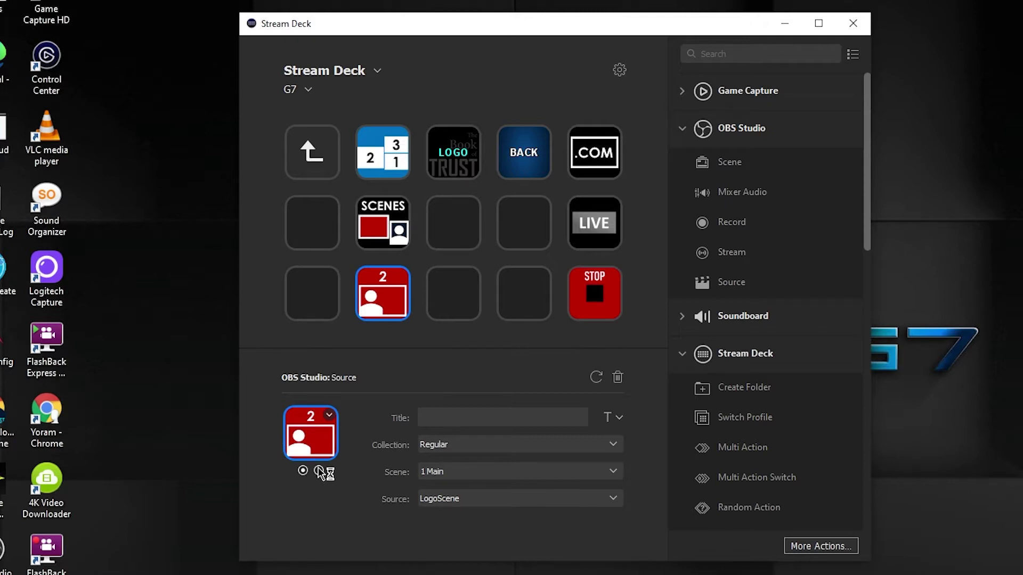
- Set the second state's icon to the OBS_2X picture, then recheck the first state's red icon
left_click(319, 472)
left_click(330, 417)
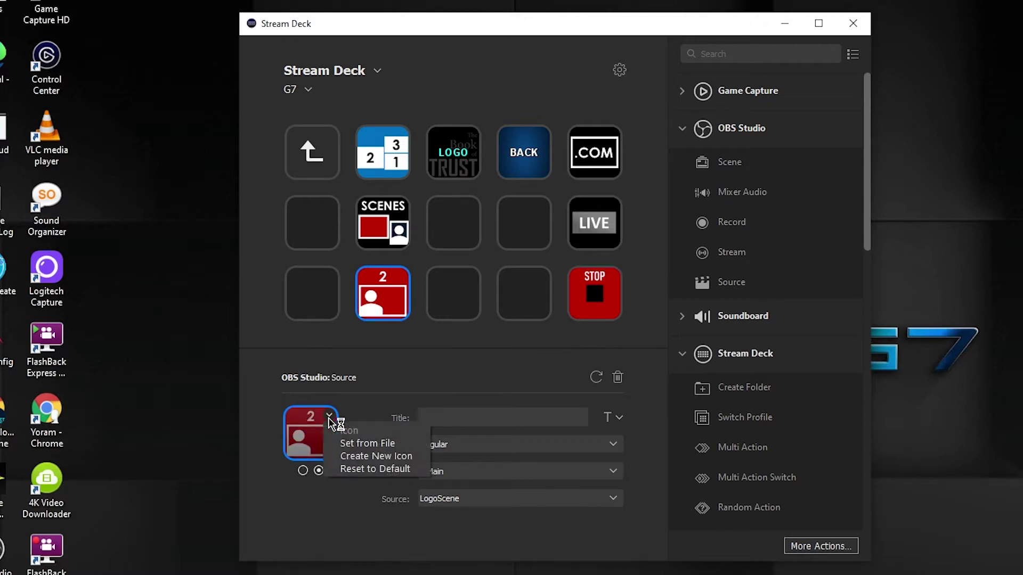
left_click(351, 443)
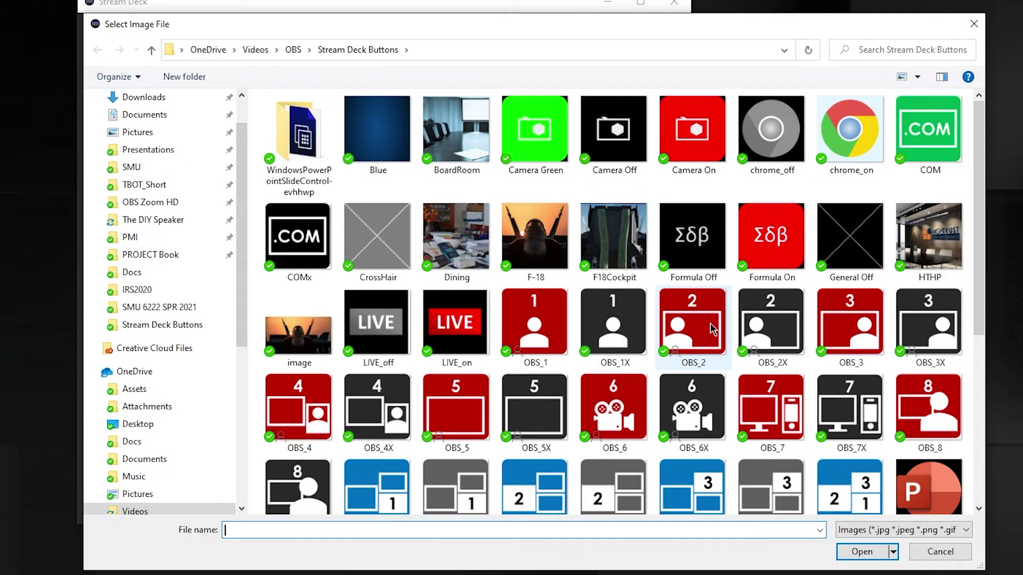
left_click(783, 328)
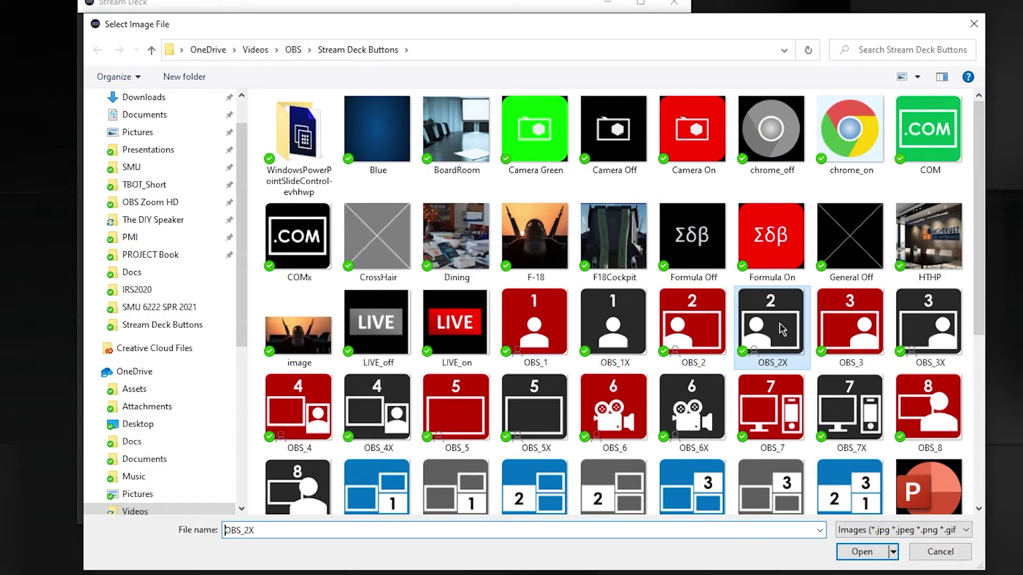
left_click(862, 552)
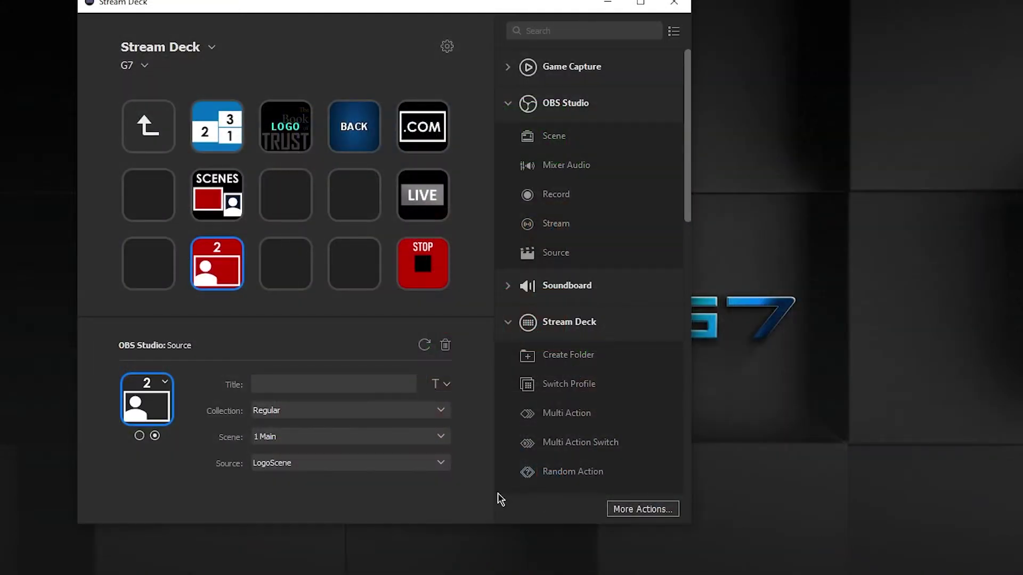
left_click(140, 436)
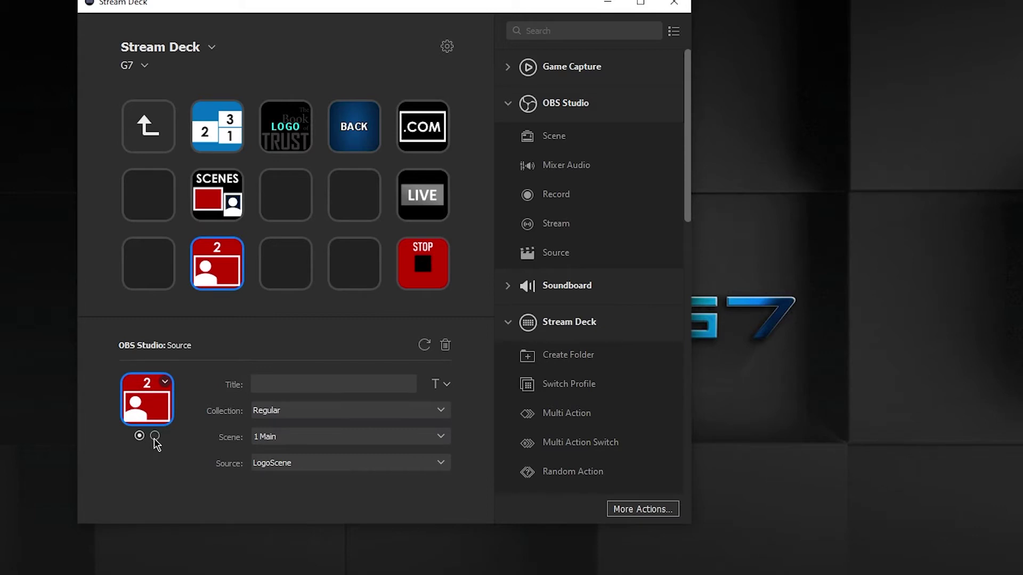
- Check both state icons, then choose Create New Icon to launch Elgato's Key Creator
left_click(155, 436)
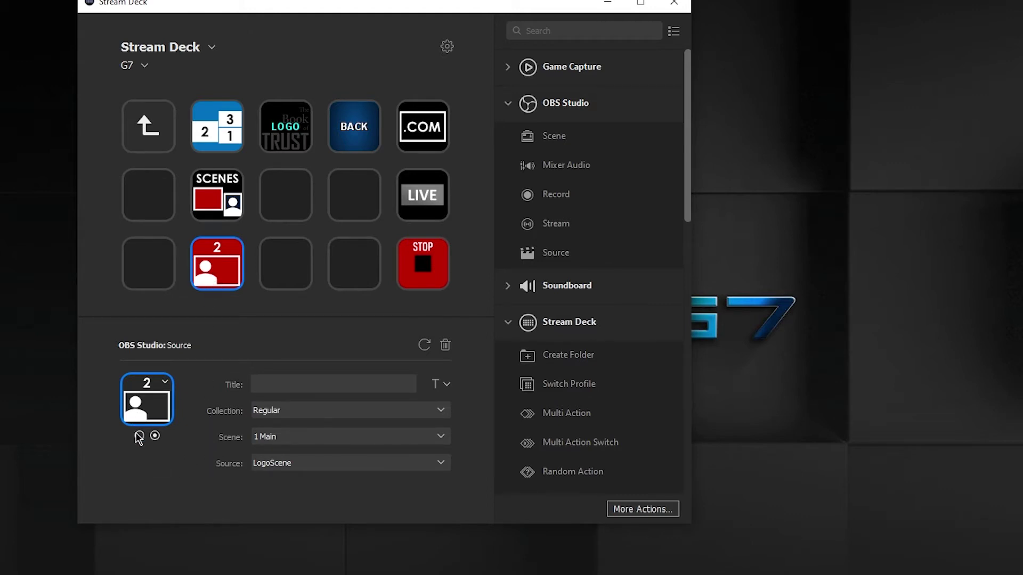
left_click(165, 383)
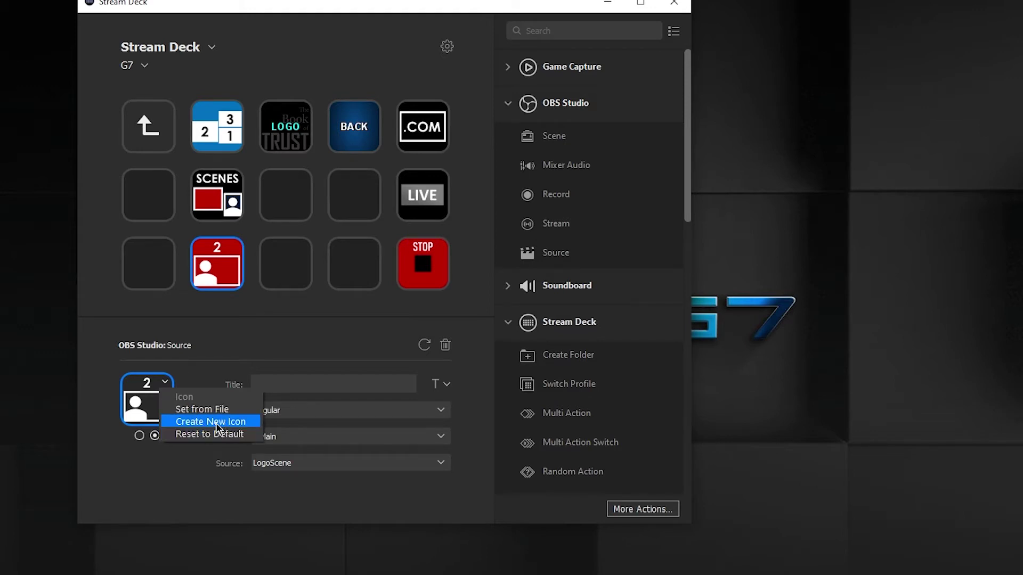
left_click(139, 436)
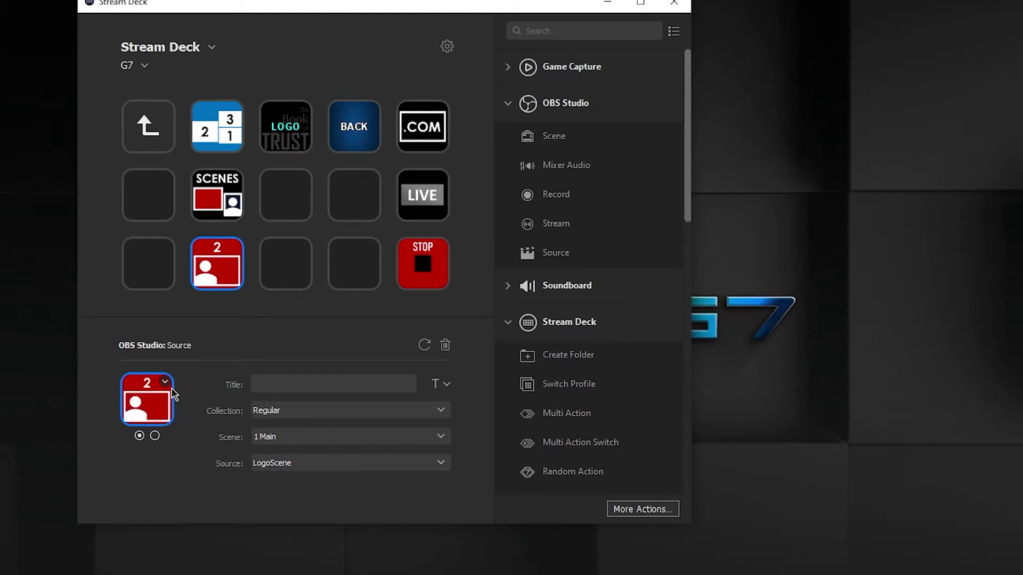
left_click(165, 382)
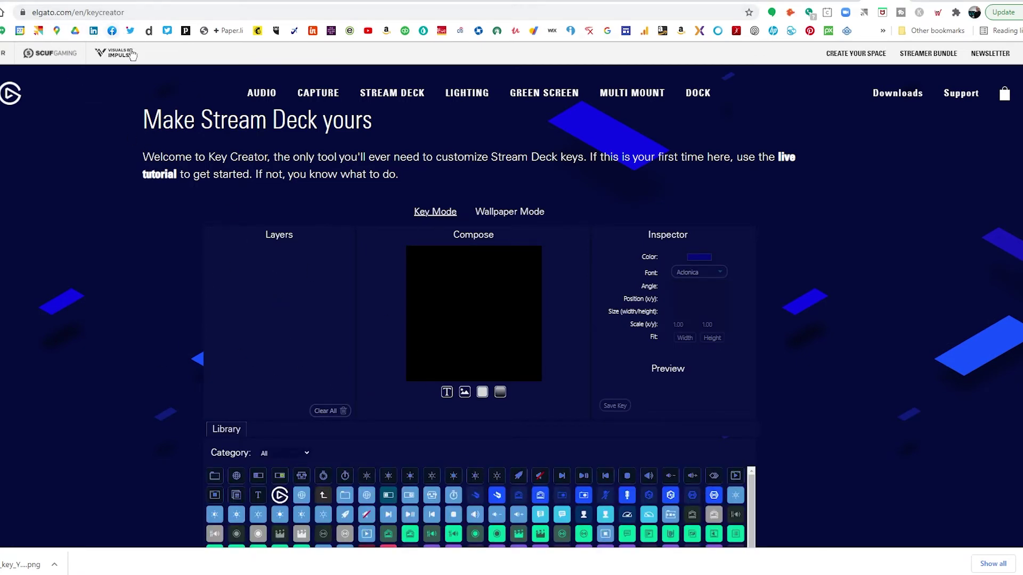
- Find the Facebook icon in the Key Creator library and add it to the canvas
scroll(327, 440, "down", 3)
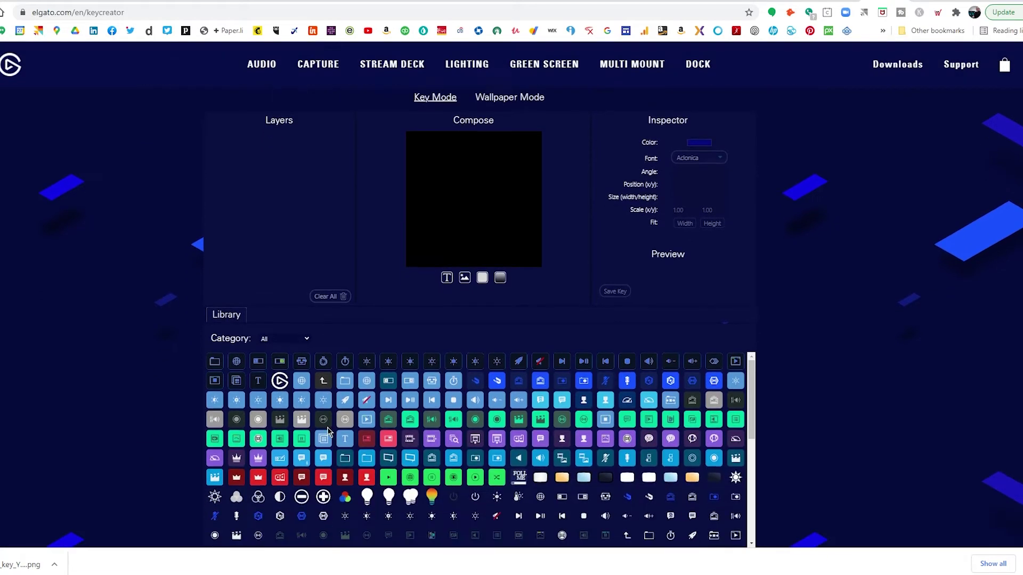
scroll(446, 385, "down", 4)
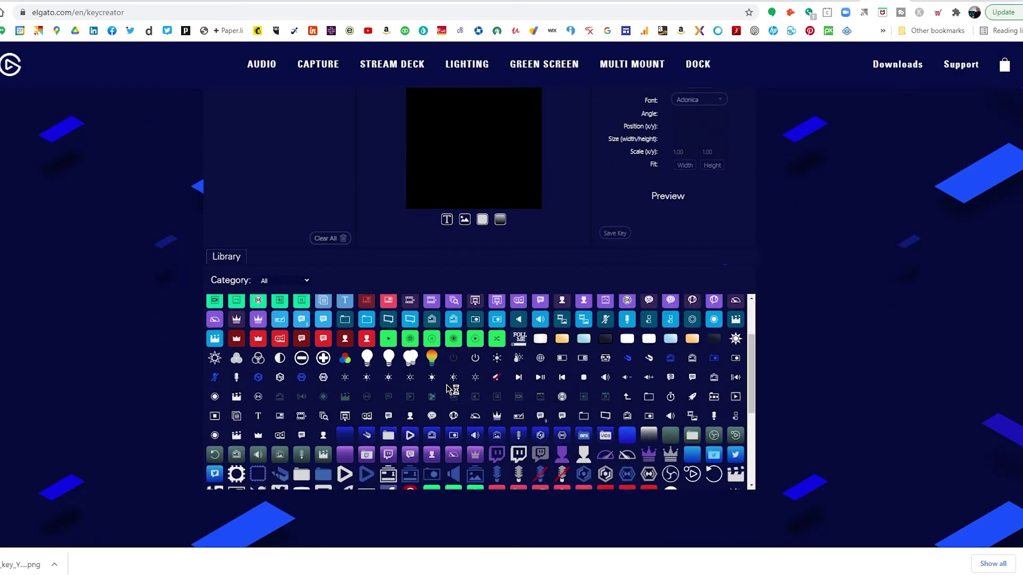
scroll(447, 385, "down", 3)
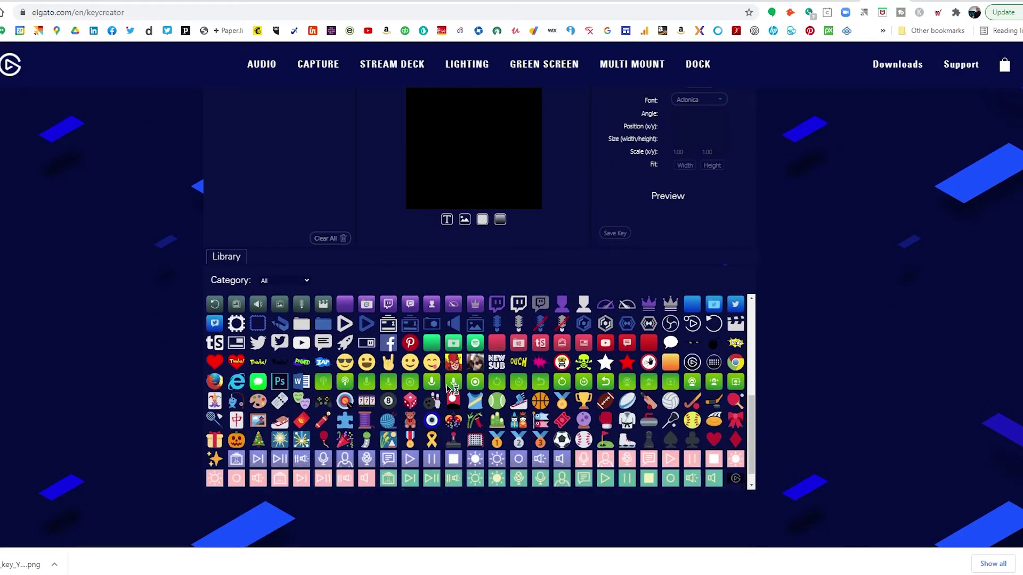
scroll(446, 384, "up", 1)
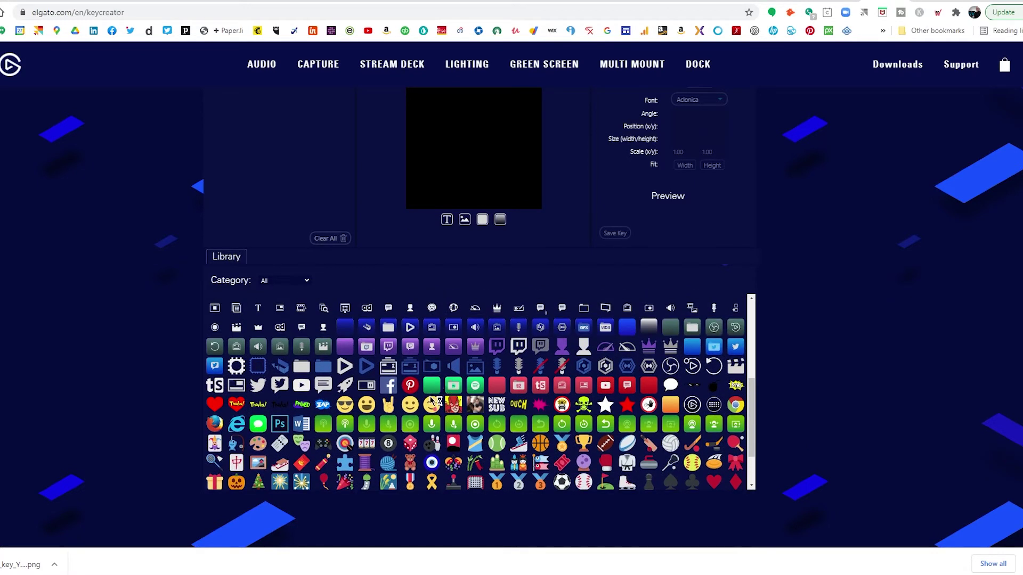
left_click(389, 385)
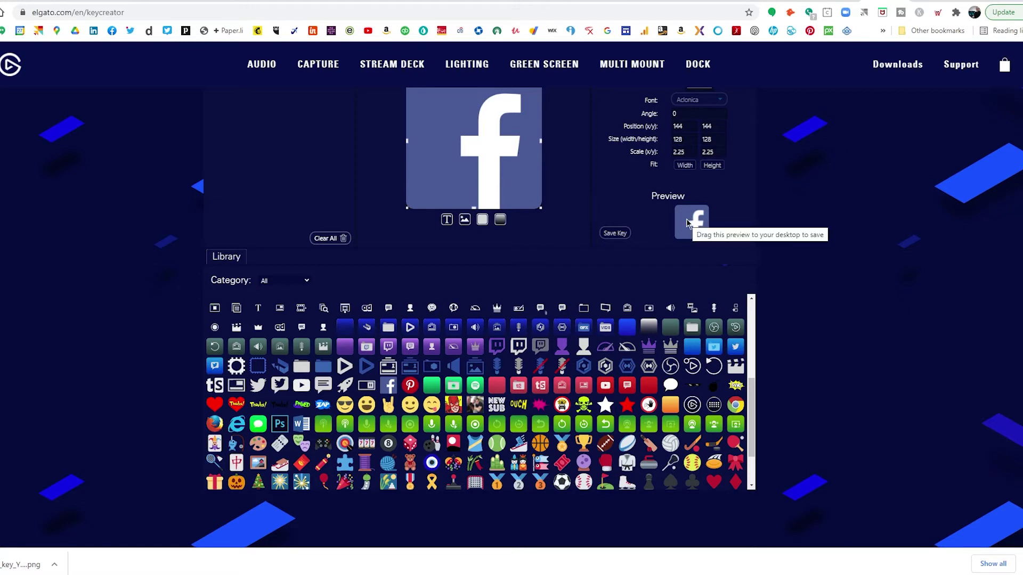
- Save the Facebook key design as a PNG with the file name ending in '_face'
left_click(619, 235)
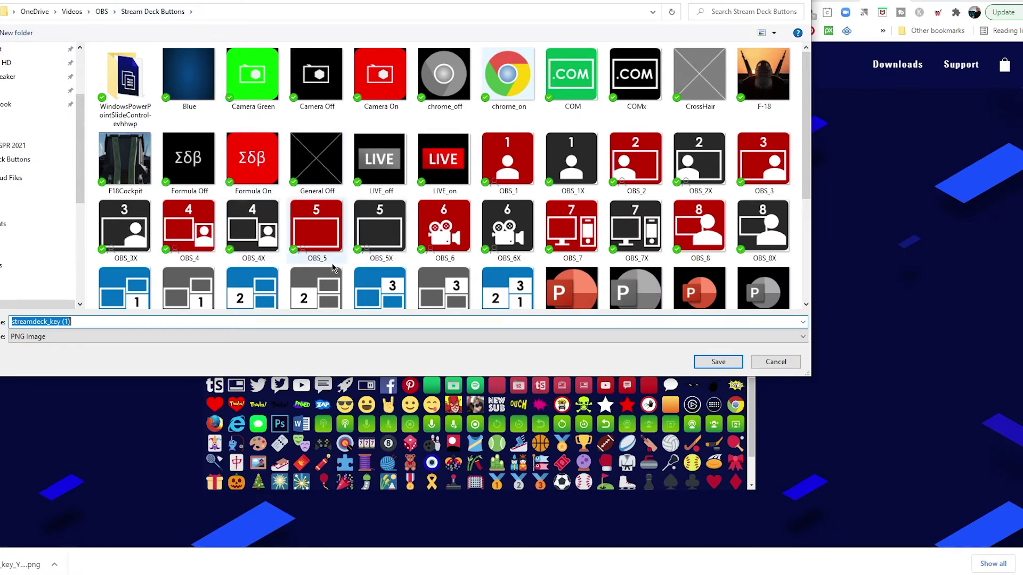
left_click(74, 321)
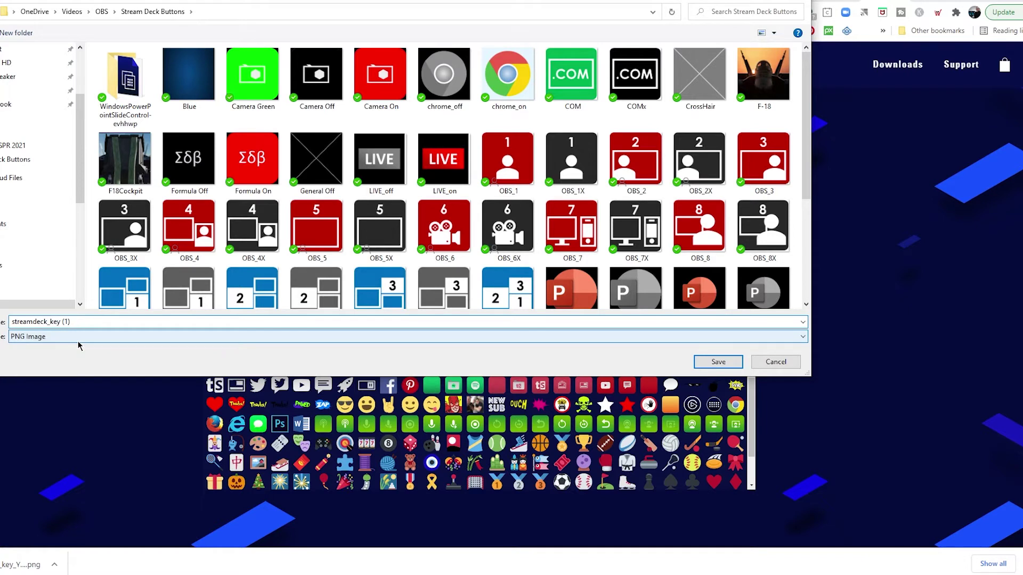
key("BackSpace")
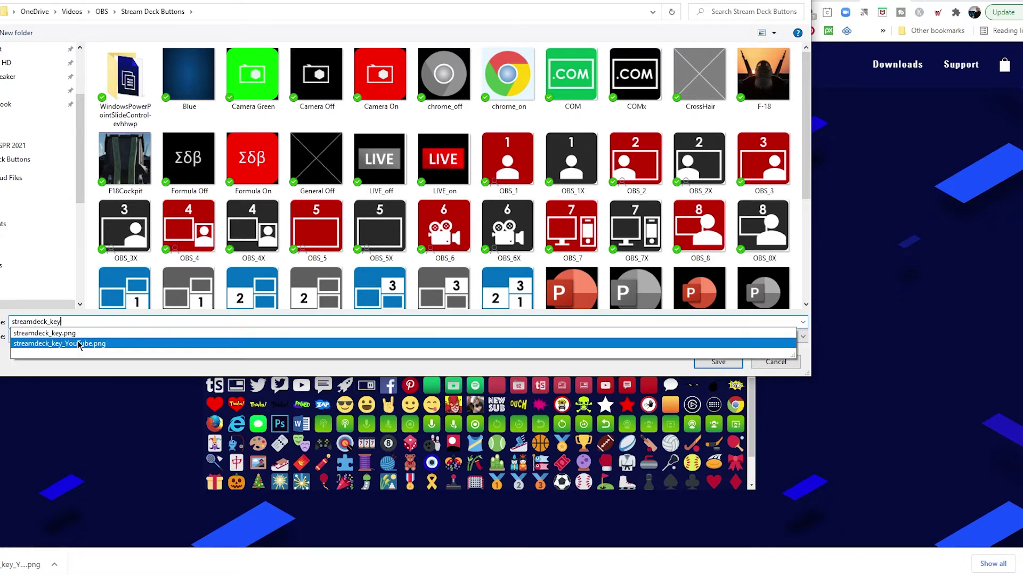
type("_")
type("facebook")
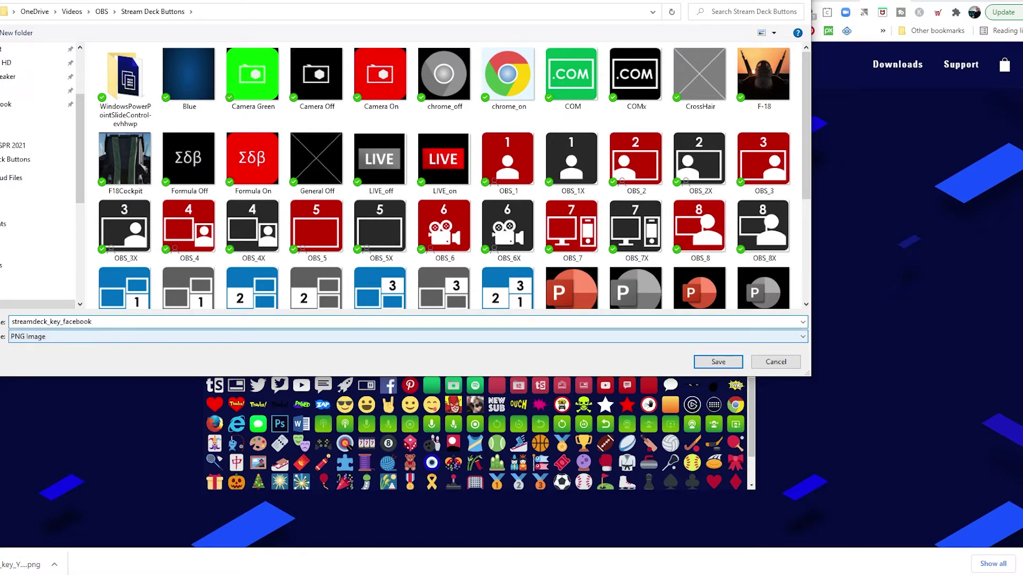
key("Return")
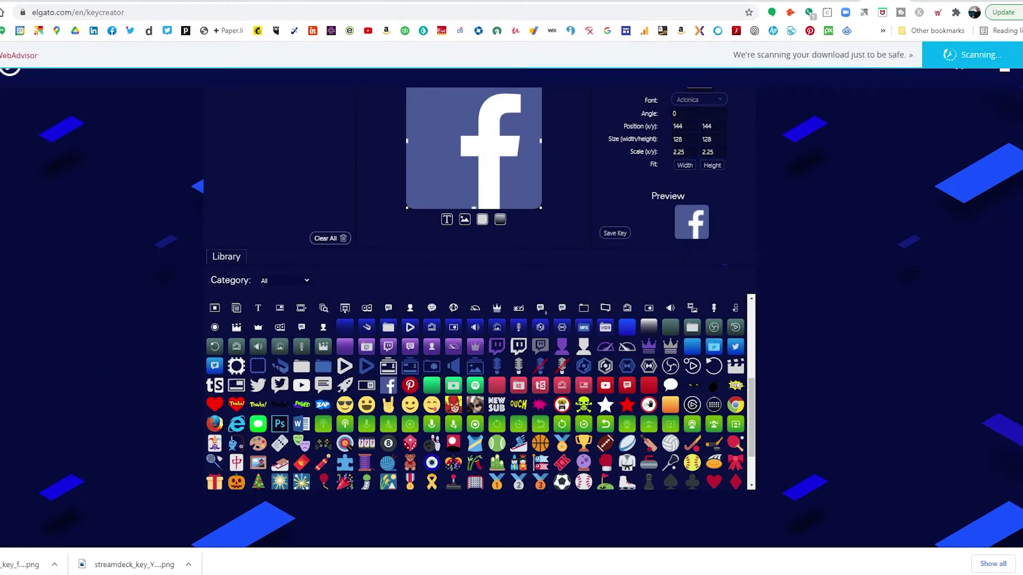
- Set the scene-2 key's icon to streamdeck_key_facebook, then bring the OBS Scenes presentation forward
key("alt+Tab")
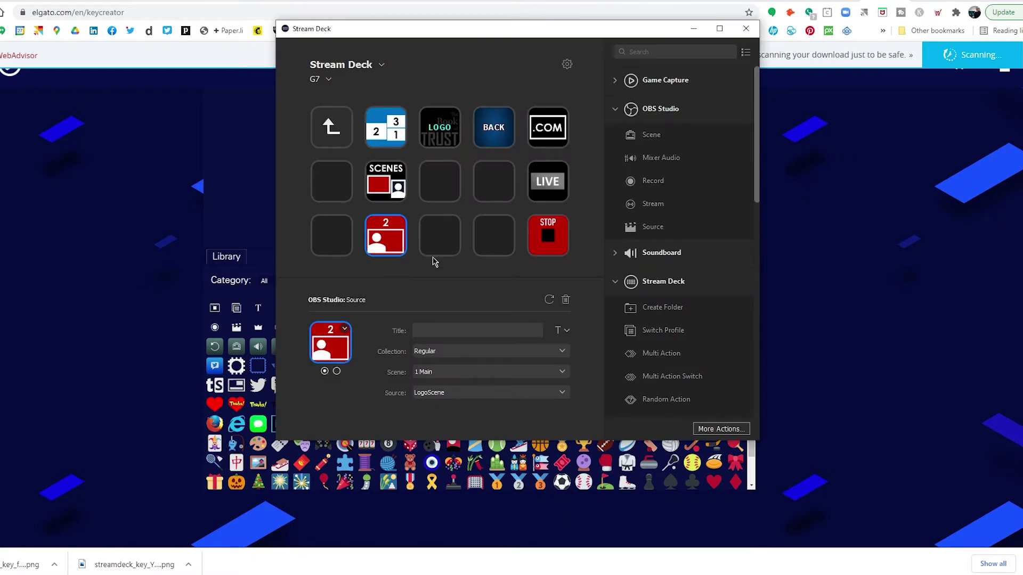
left_click(346, 332)
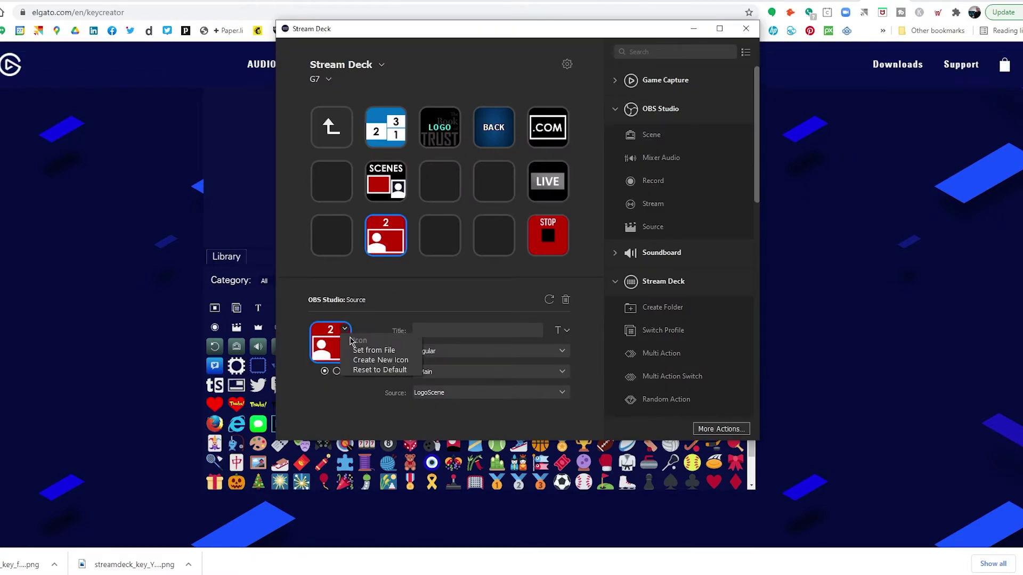
left_click(374, 351)
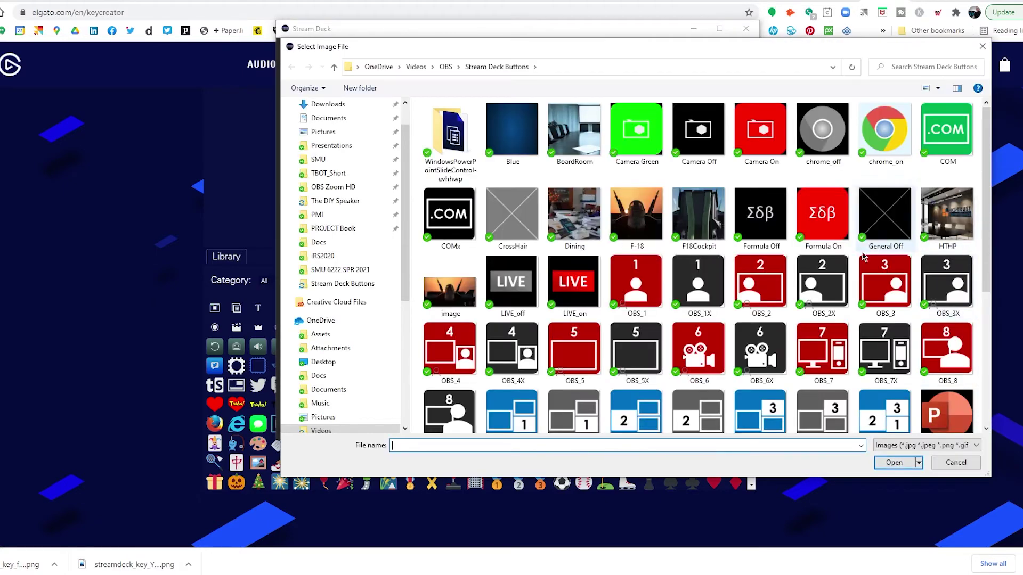
scroll(734, 255, "down", 3)
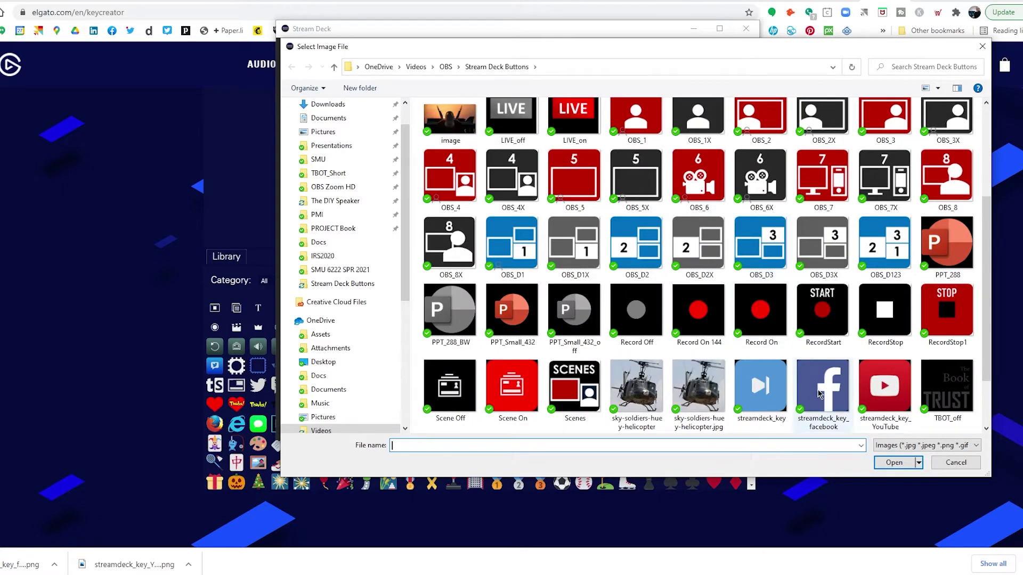
left_click(823, 386)
left_click(894, 462)
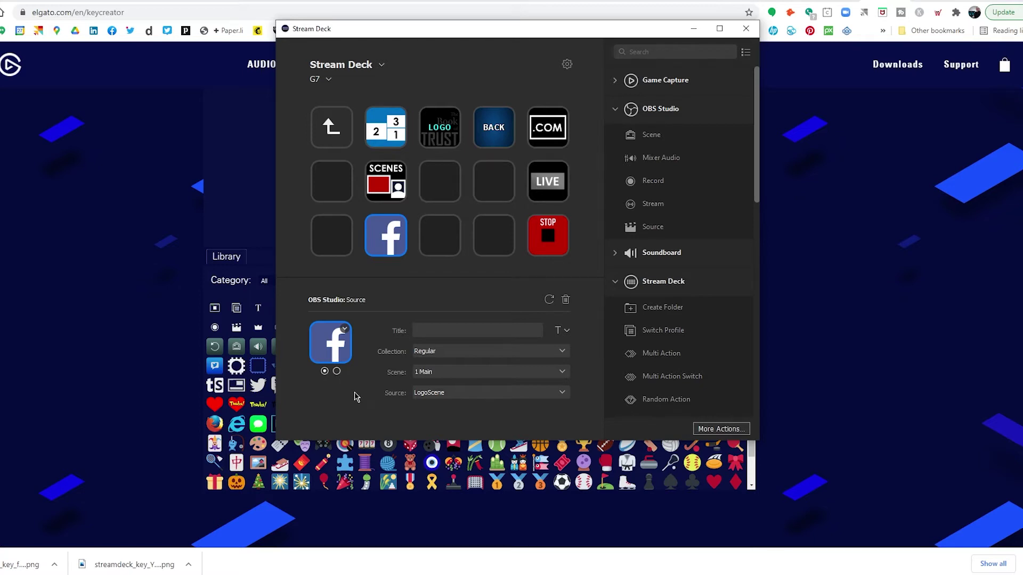
mouse_move(724, 573)
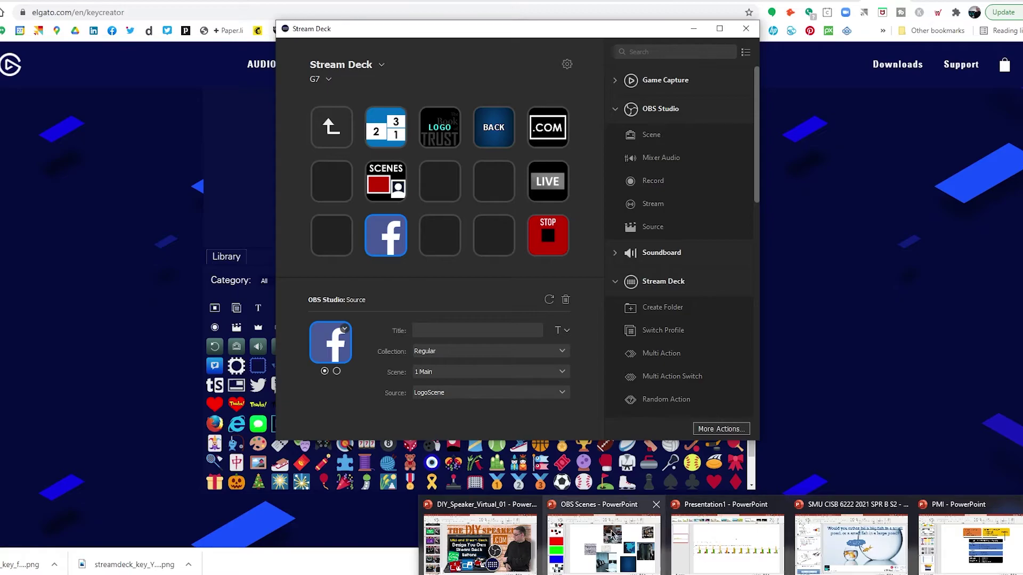
left_click(595, 539)
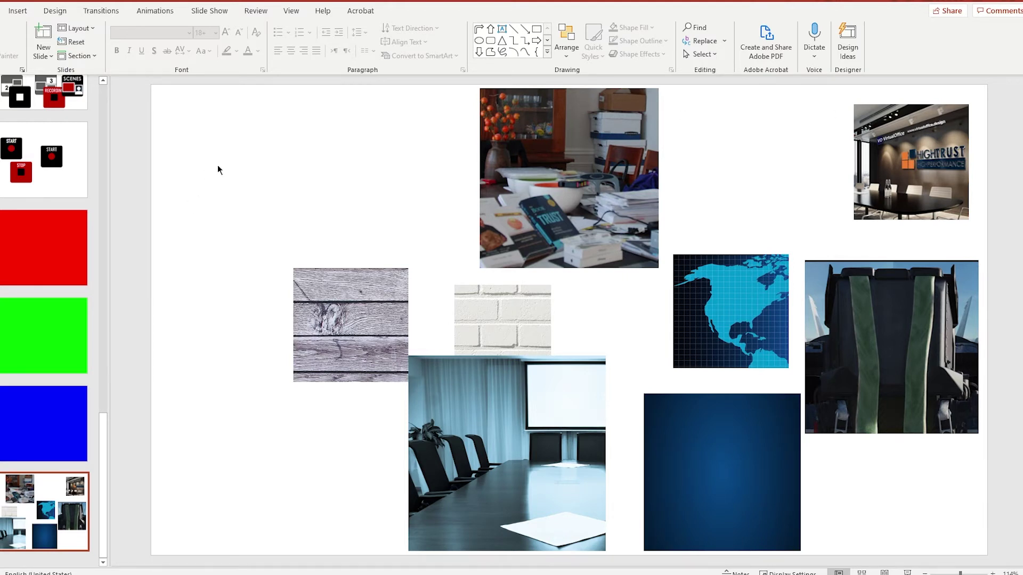
- Insert the agenda-153555 picture from OneDrive > Assets > Pixabay onto the slide
left_click(17, 11)
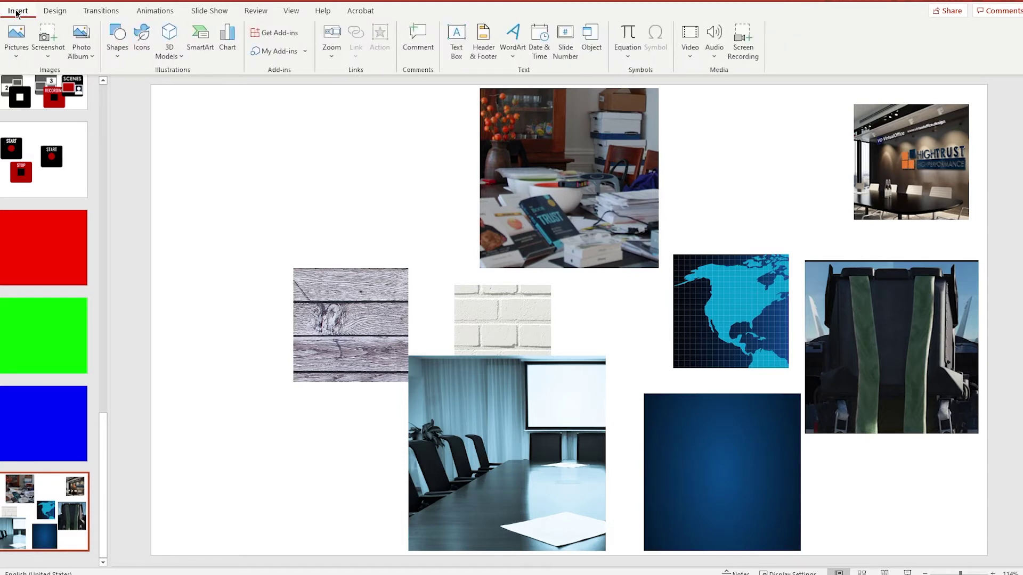
left_click(16, 30)
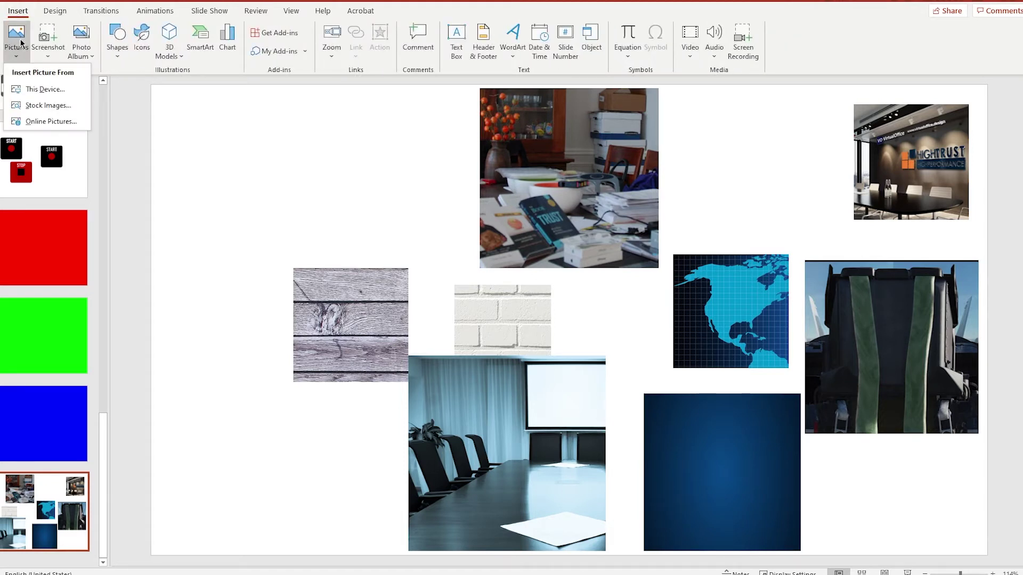
left_click(38, 95)
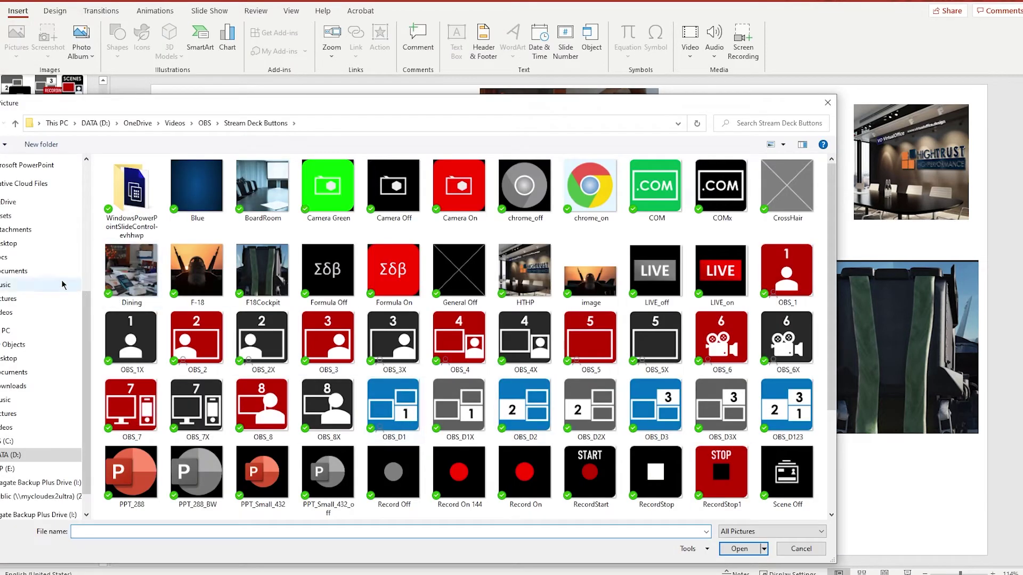
left_click(4, 216)
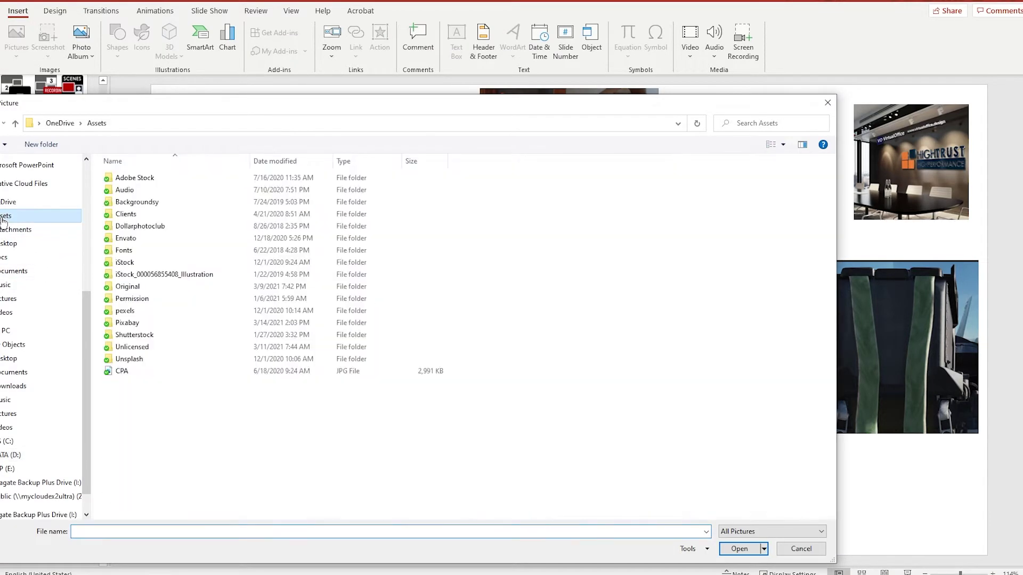
double_click(123, 323)
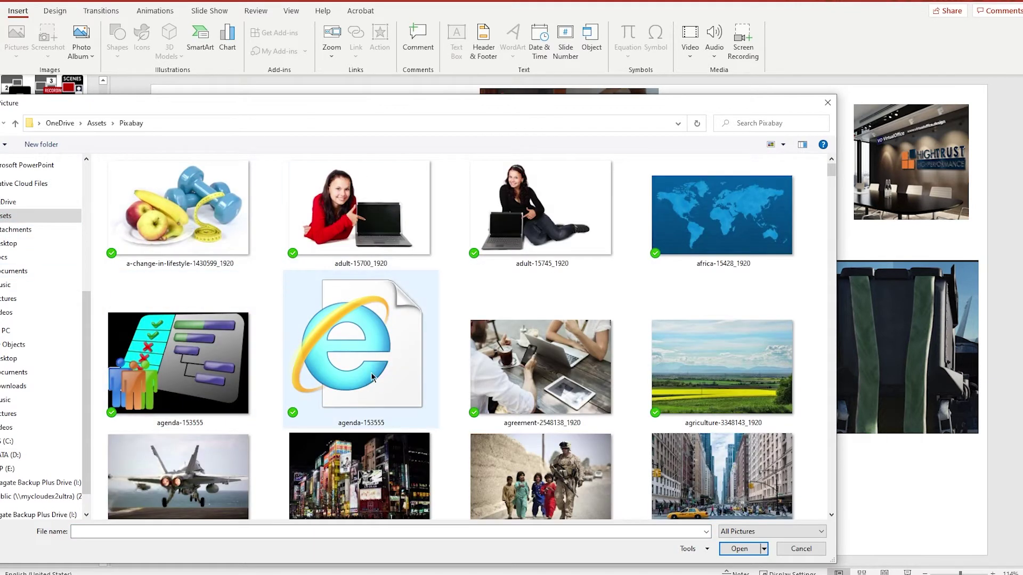
left_click(190, 223)
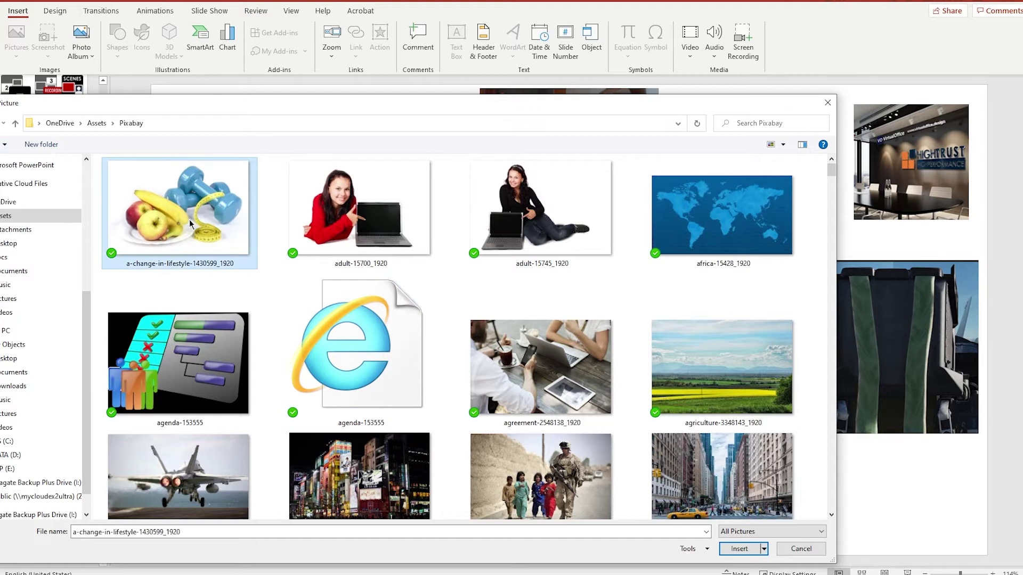
left_click(187, 349)
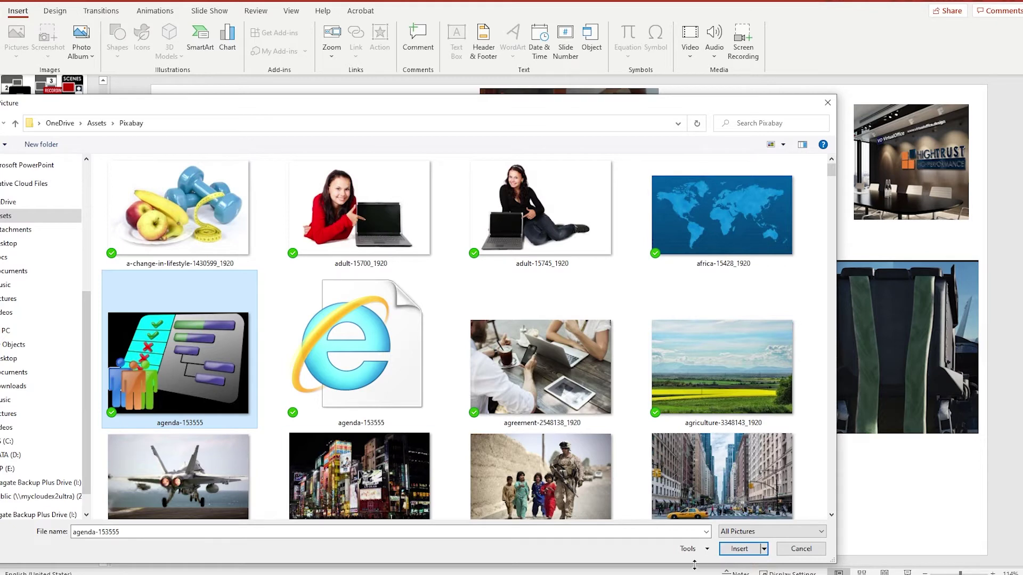
left_click(738, 548)
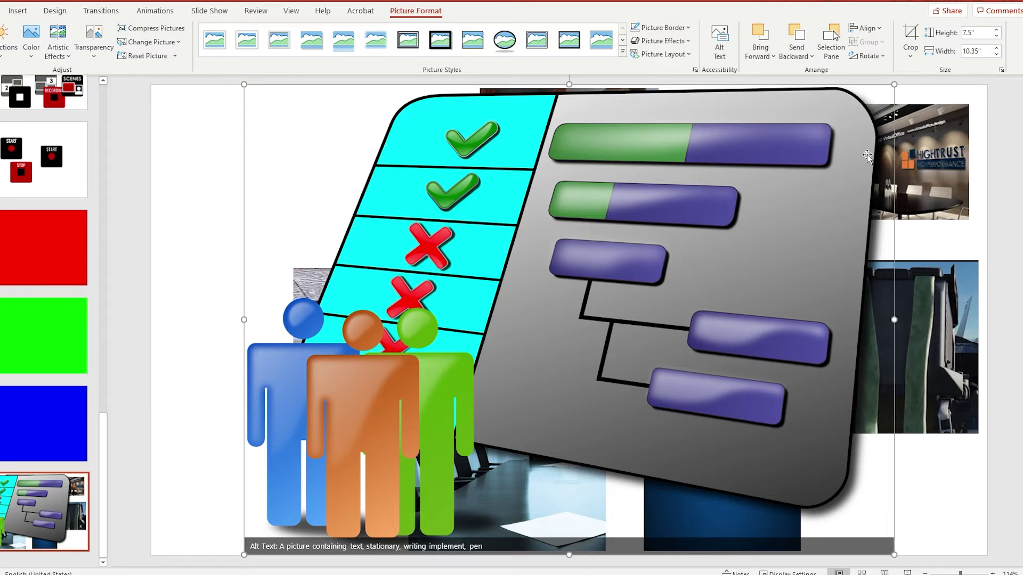
- Shrink the checklist picture and move it into the slide's top-left corner
left_click_drag(894, 85, 462, 405)
left_click_drag(360, 449, 304, 157)
left_click_drag(395, 106, 314, 159)
left_click_drag(253, 213, 254, 178)
left_click(375, 230)
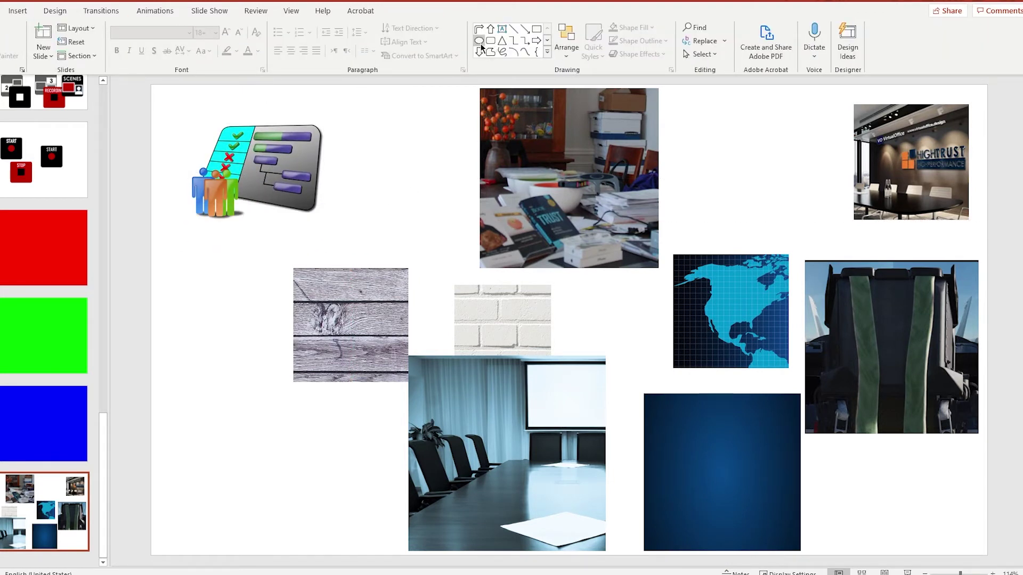
- Draw a blue square over the picture and send it behind the checklist
left_click(535, 31)
left_click_drag(177, 96, 320, 250)
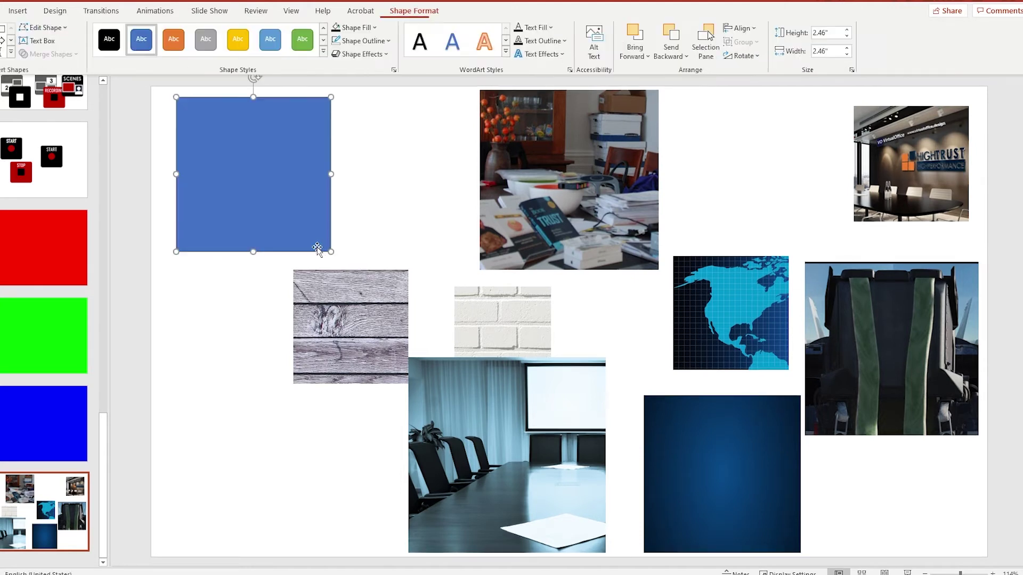
right_click(268, 201)
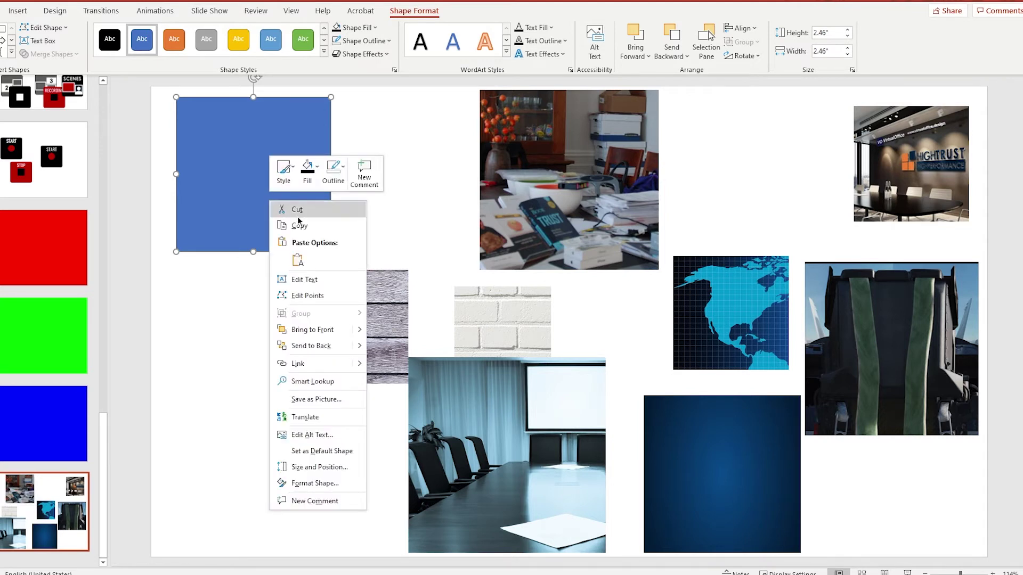
left_click(315, 348)
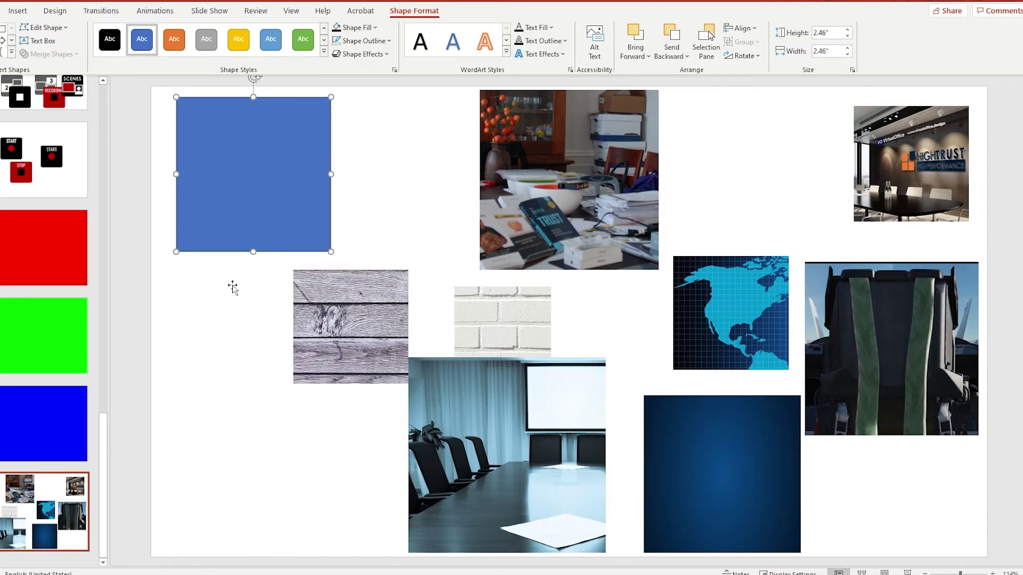
right_click(245, 238)
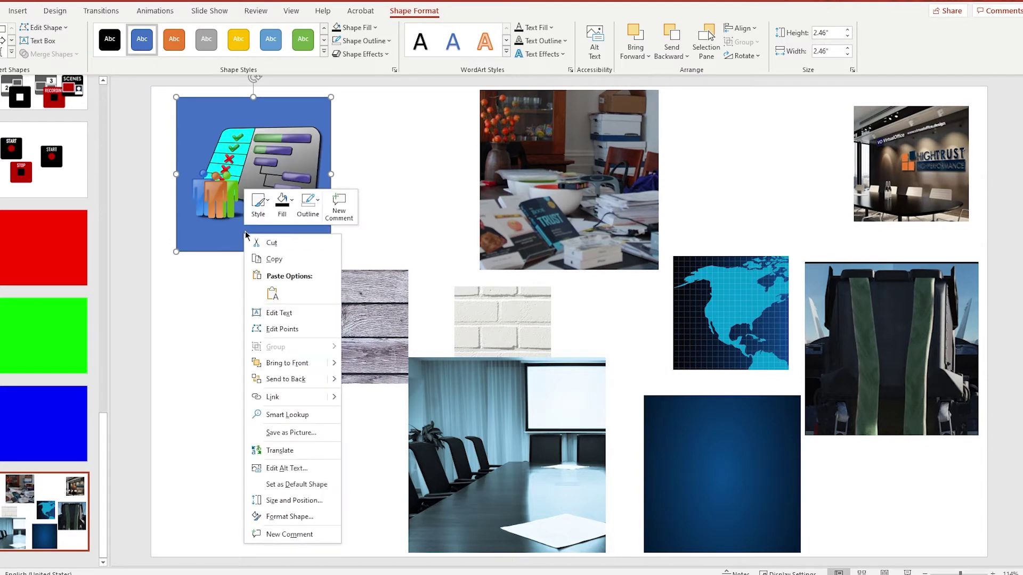
left_click(195, 292)
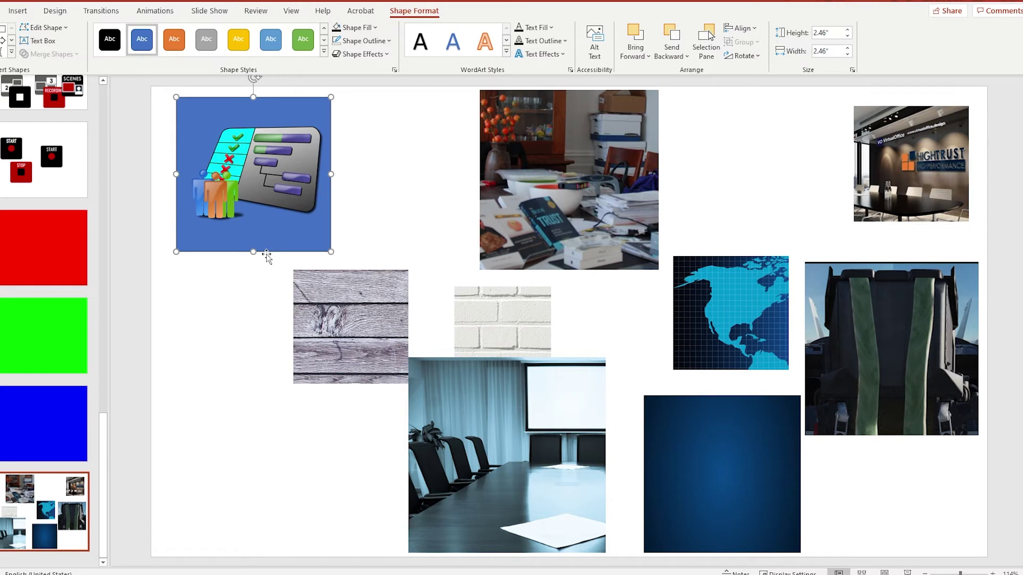
left_click(226, 290)
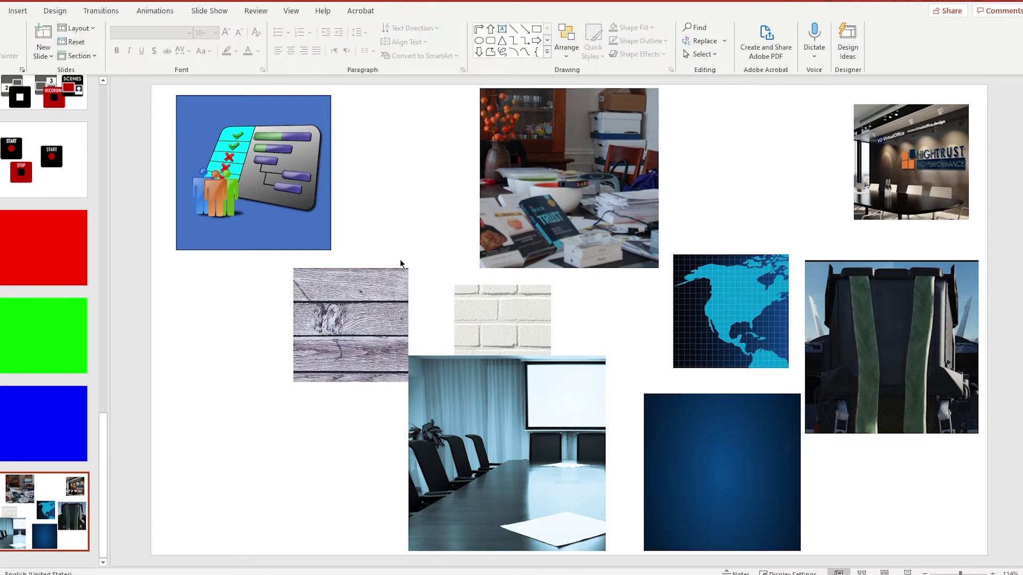
- Select the blue square with its checklist, paste it as a picture and place the copy below
left_click_drag(365, 292, 345, 446)
left_click_drag(383, 288, 141, 80)
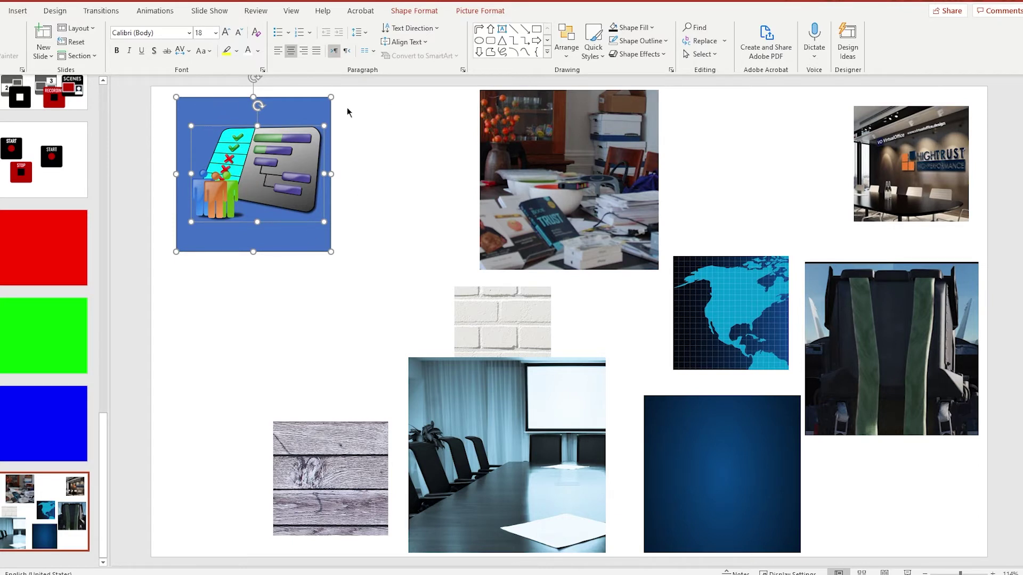
right_click(267, 241)
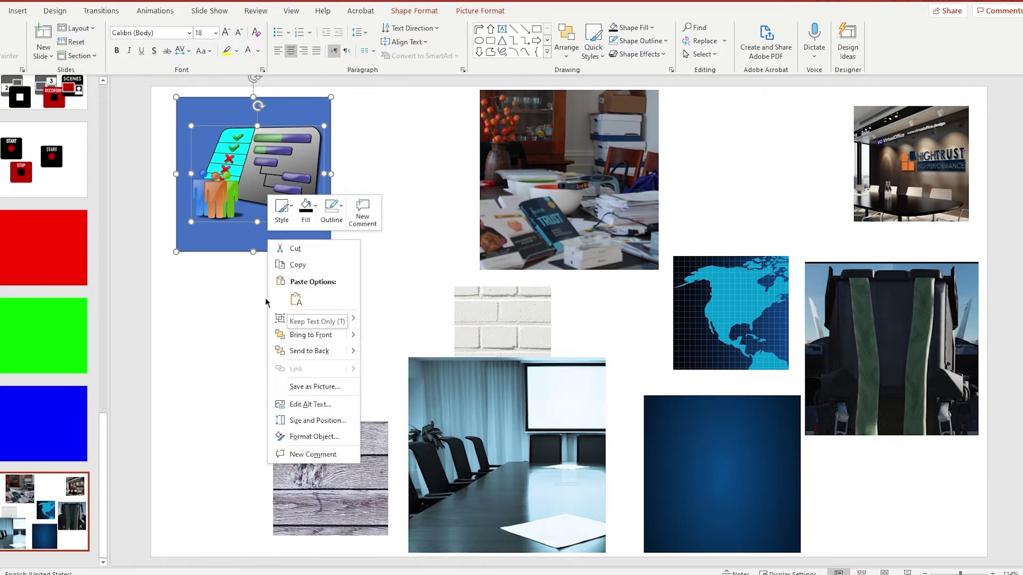
left_click(239, 299)
left_click_drag(377, 278, 146, 87)
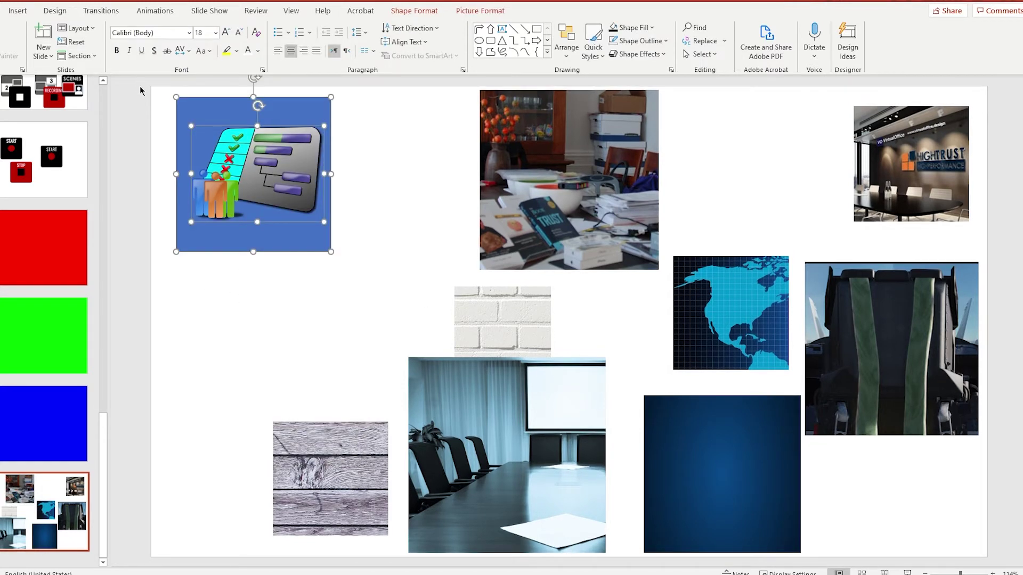
right_click(217, 297)
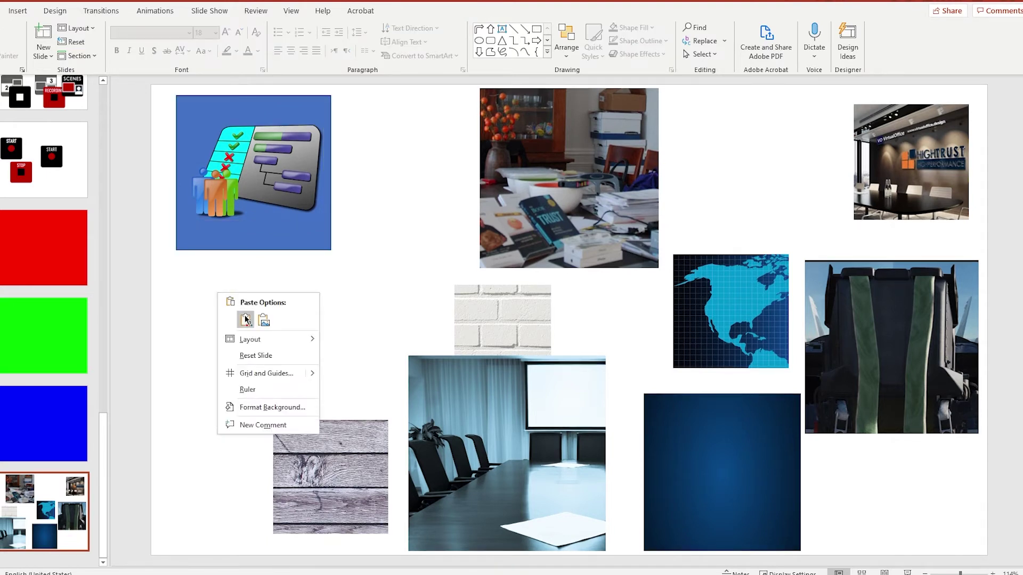
left_click(264, 320)
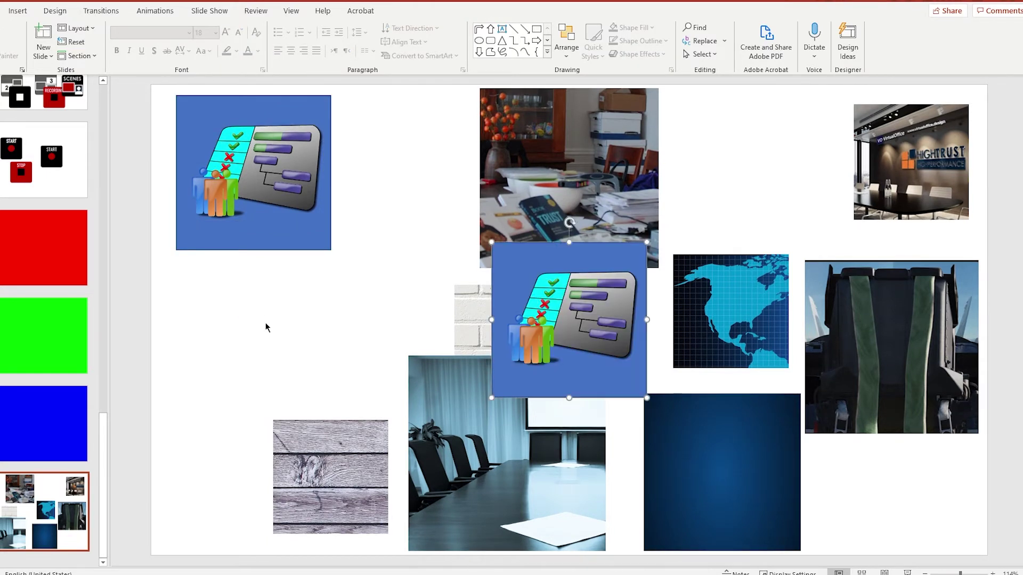
left_click_drag(574, 322, 259, 341)
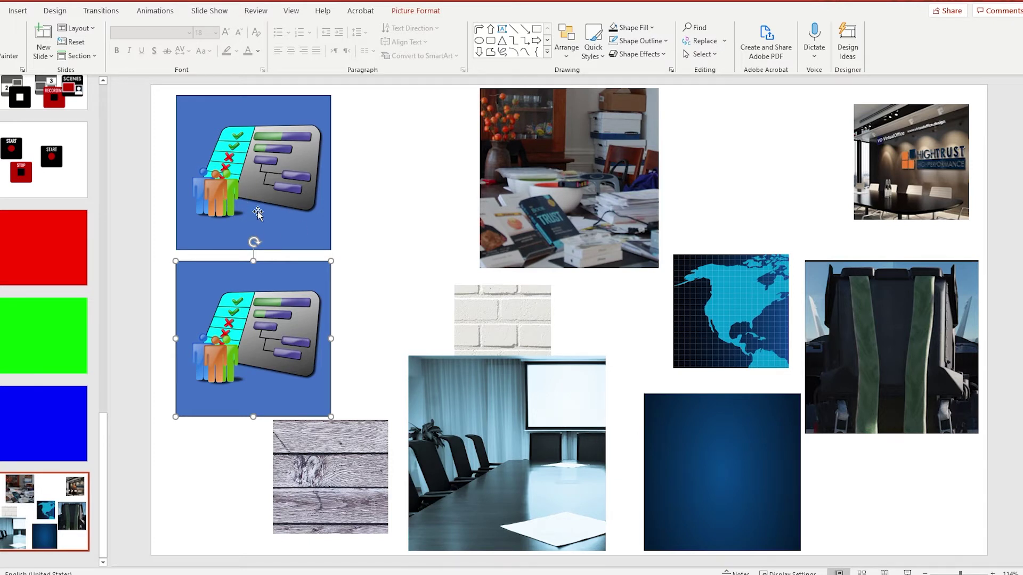
- Save the lower chart picture as a PNG named Stream Deck Project Button in Stream Deck Buttons
right_click(262, 336)
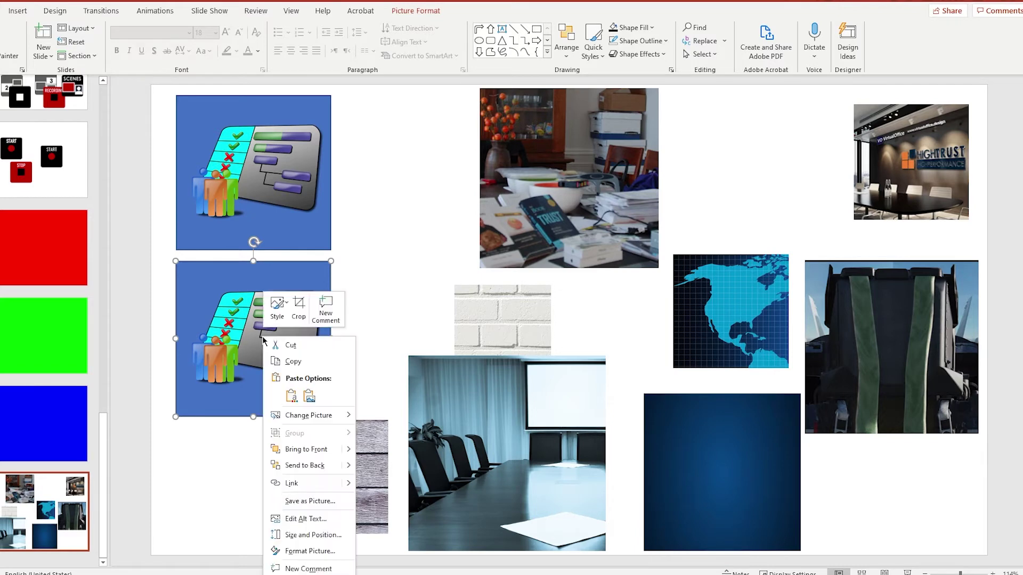
left_click(309, 501)
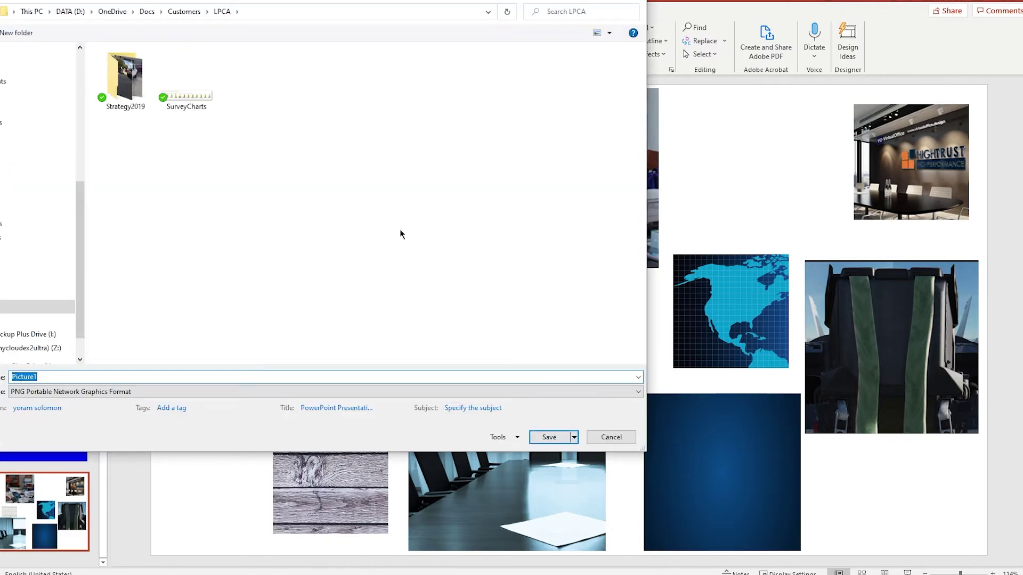
scroll(34, 216, "up", 2)
scroll(34, 219, "up", 3)
left_click(22, 146)
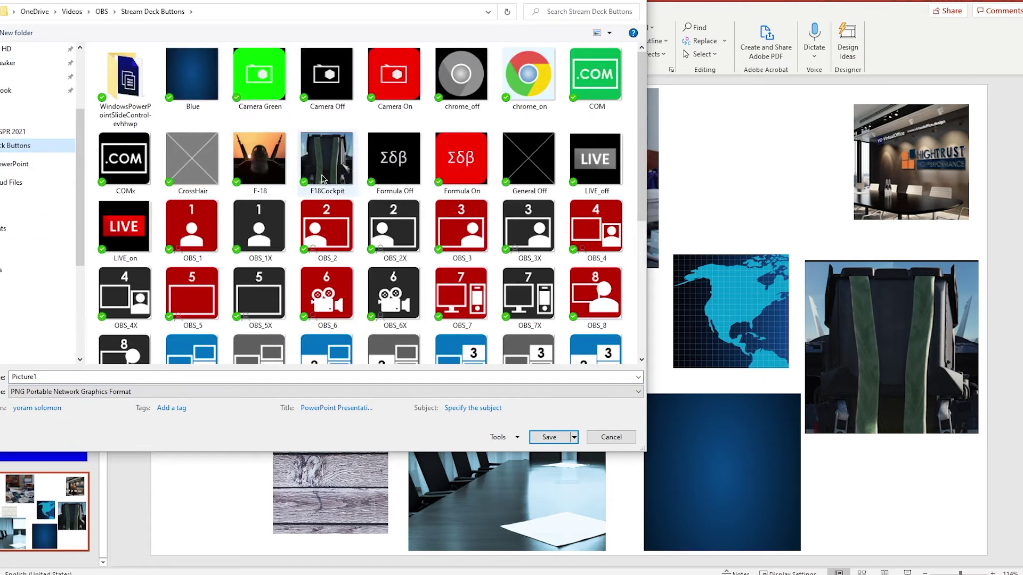
double_click(51, 376)
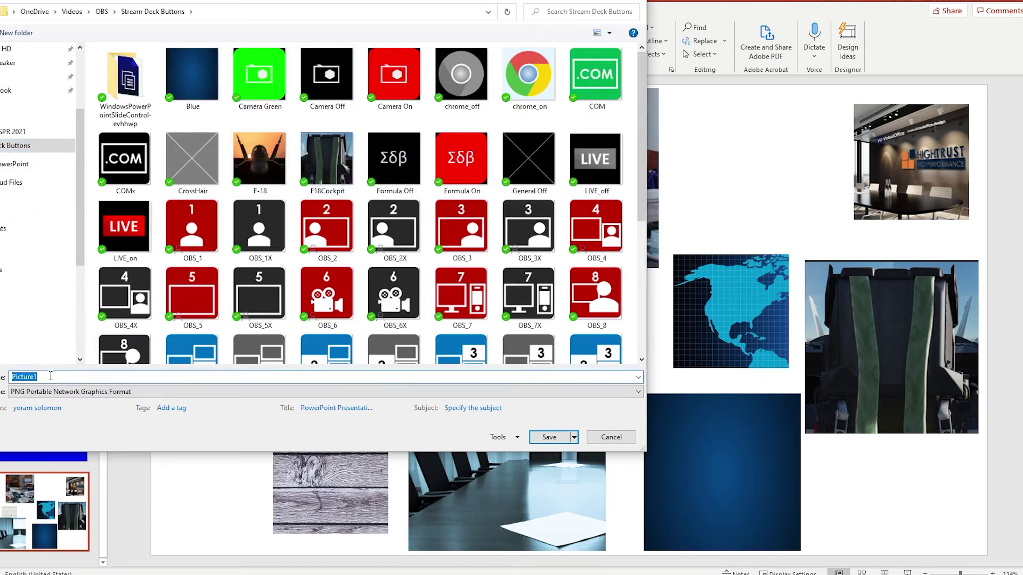
type("Proj")
type("Stream Deck")
left_click(548, 437)
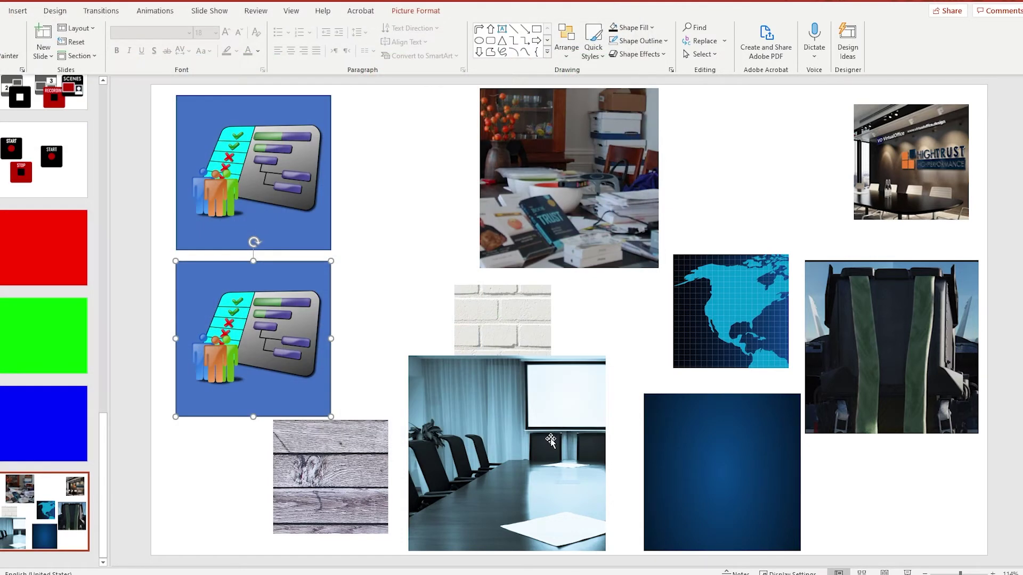
- Bring the Videos File Explorer window forward and show the Stream Deck Buttons folder
mouse_move(364, 574)
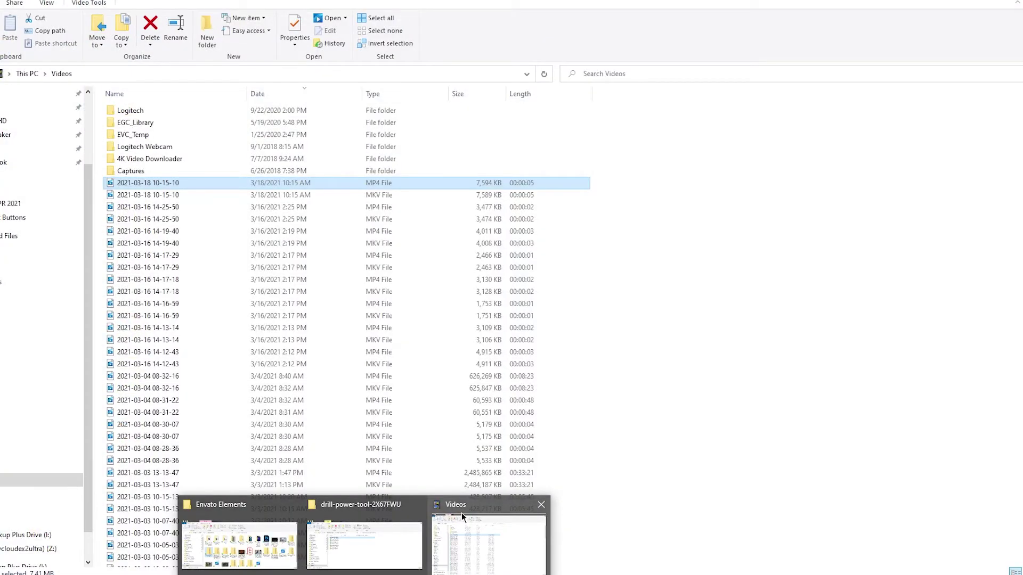
left_click(462, 513)
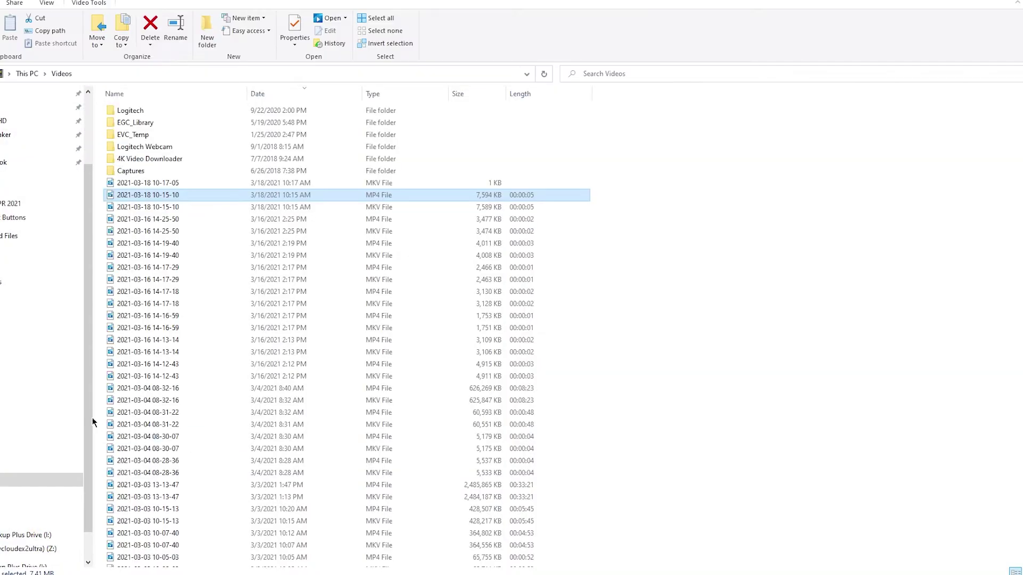
left_click(2, 219)
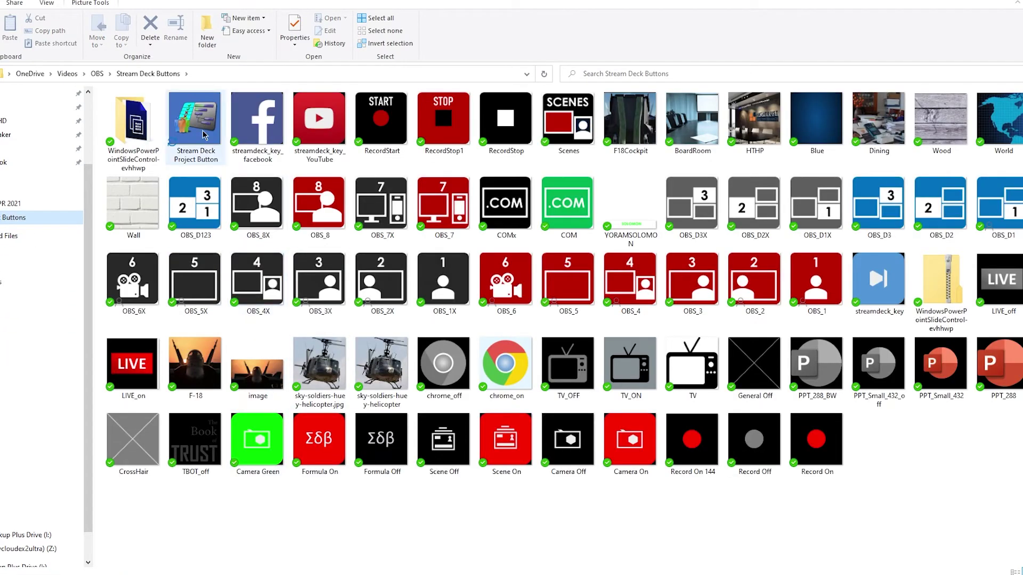
mouse_move(207, 130)
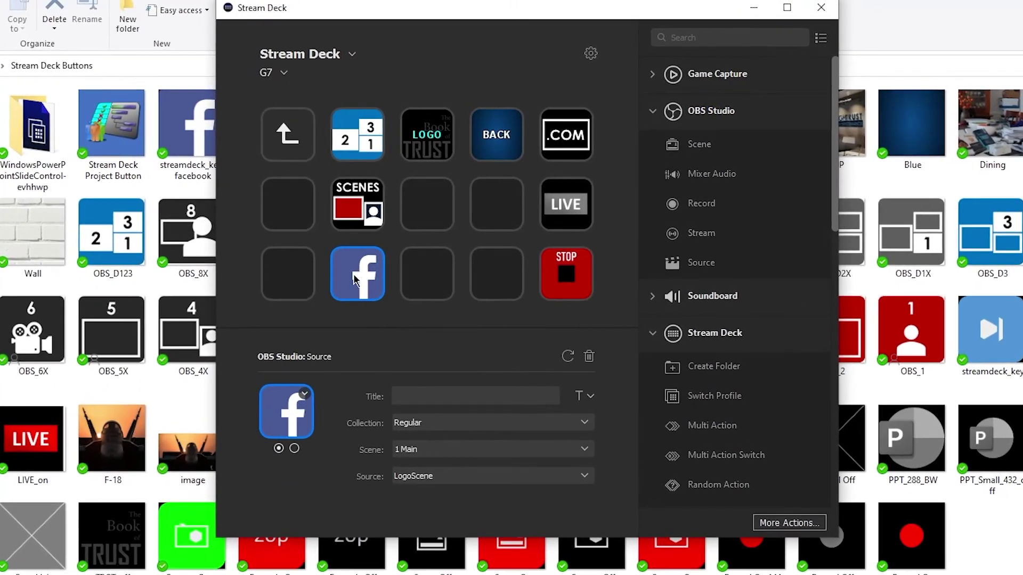
- Place an OBS Studio Source action below LOGO, with the Stream Deck Project Button image as its icon
left_click(433, 274)
left_click_drag(683, 263, 425, 274)
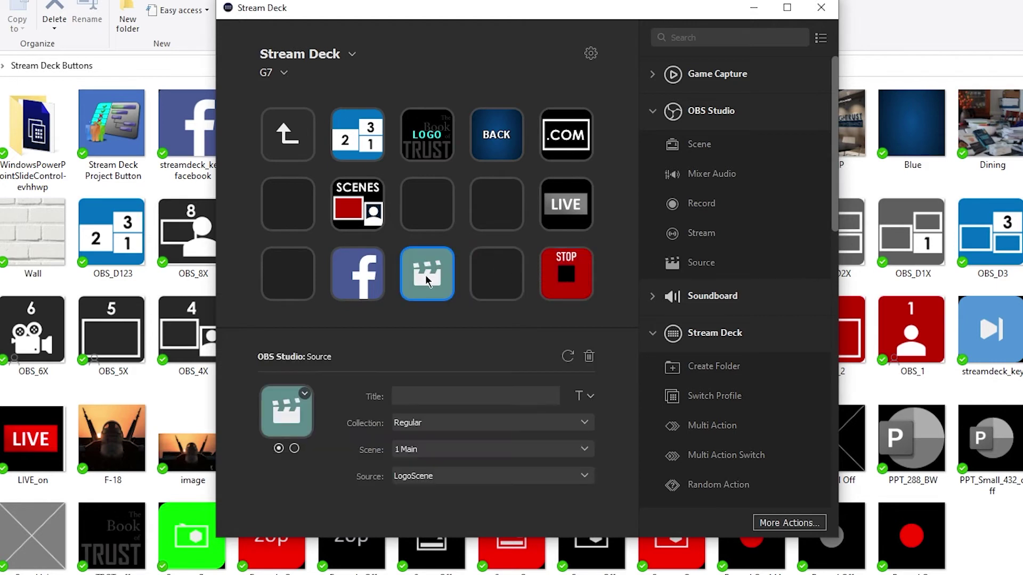
left_click(305, 394)
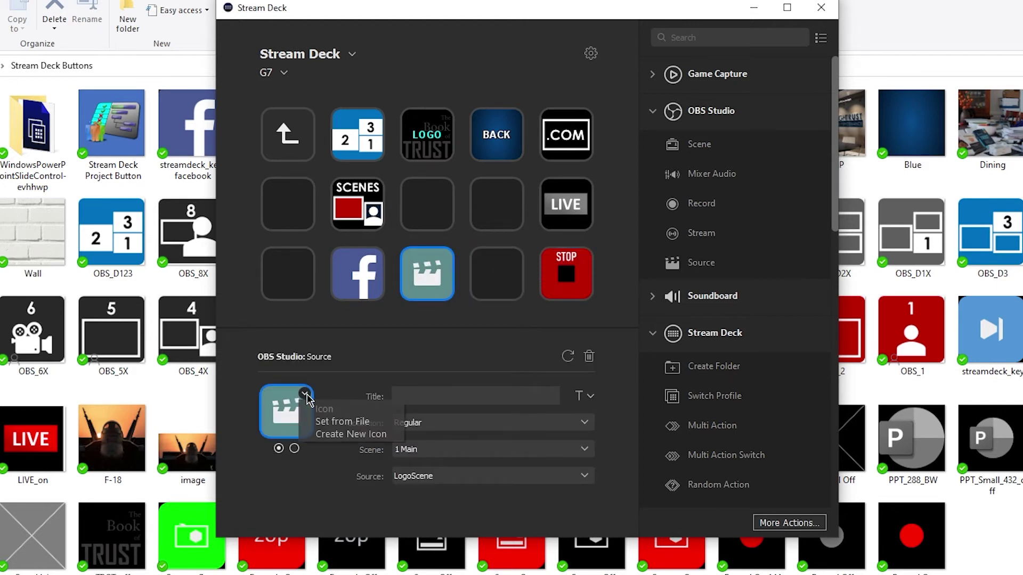
left_click(341, 421)
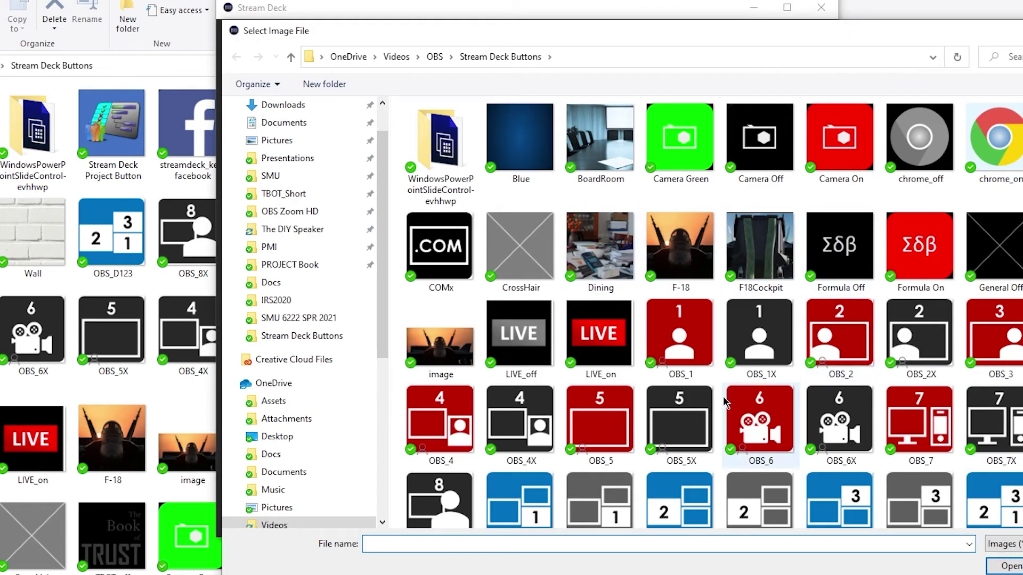
scroll(726, 402, "down", 3)
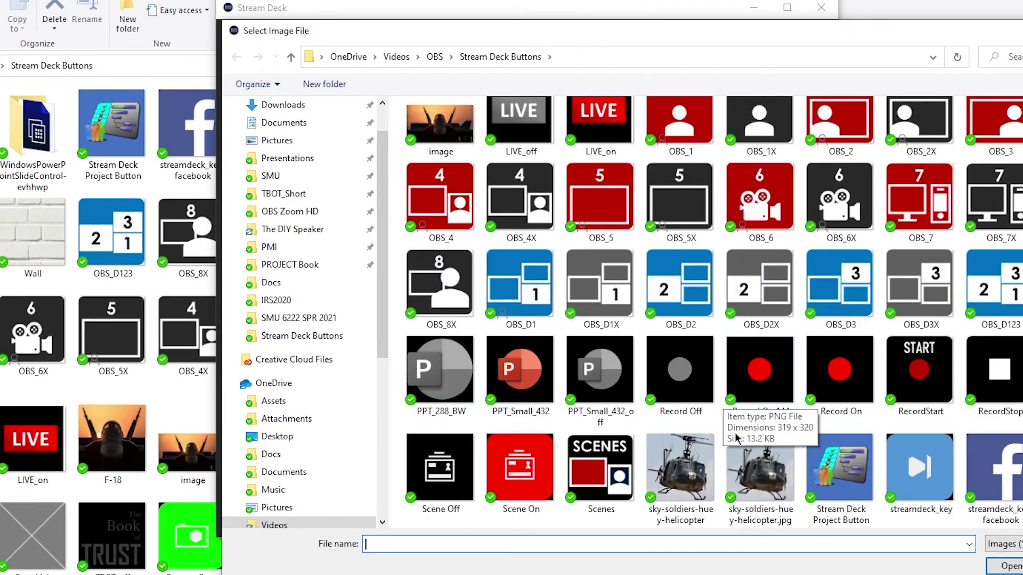
left_click(856, 475)
left_click(1005, 566)
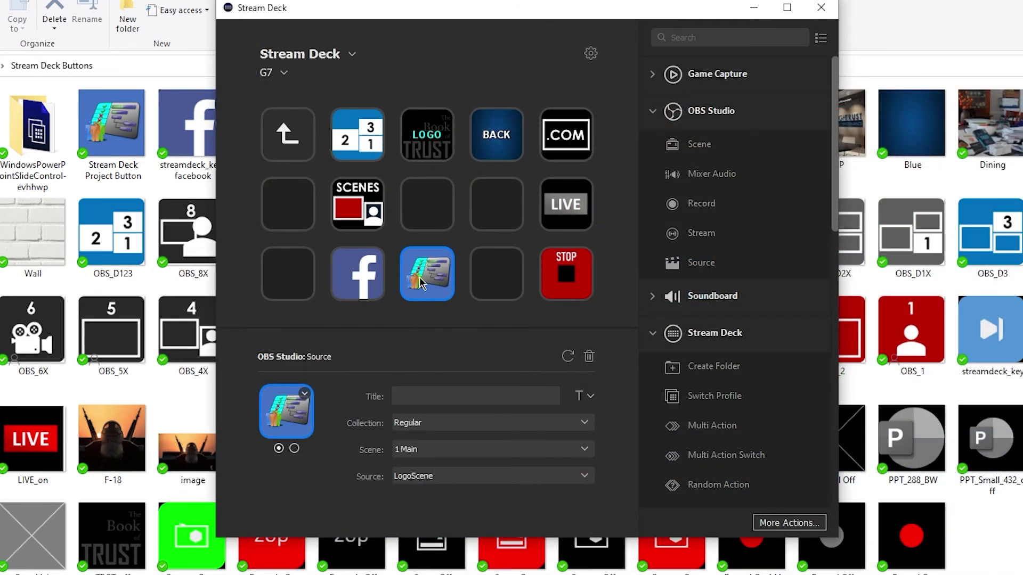
left_click(294, 449)
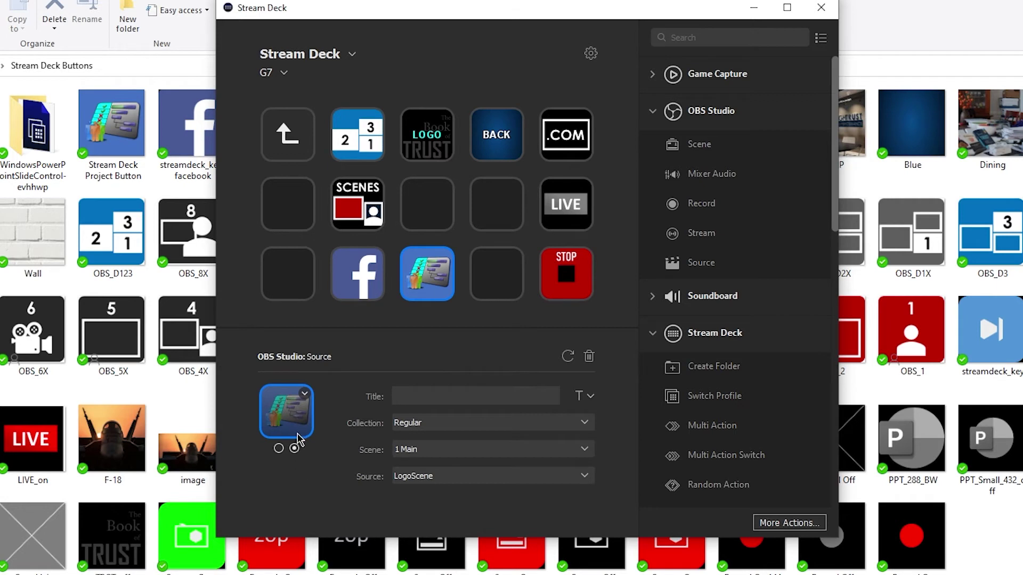
- Set the project key's second-state icon to the General Off image and compare both states
left_click(306, 395)
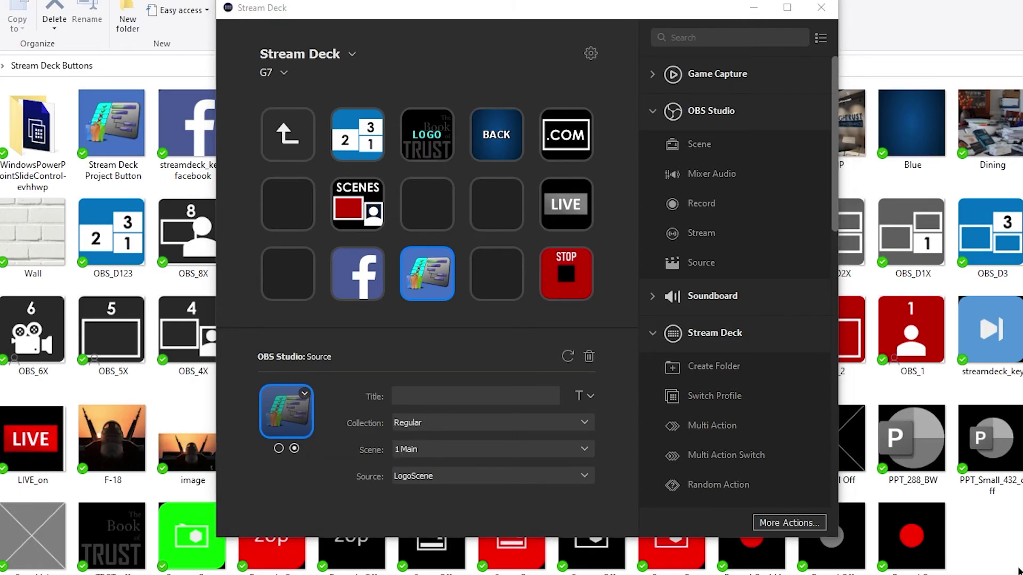
left_click(321, 421)
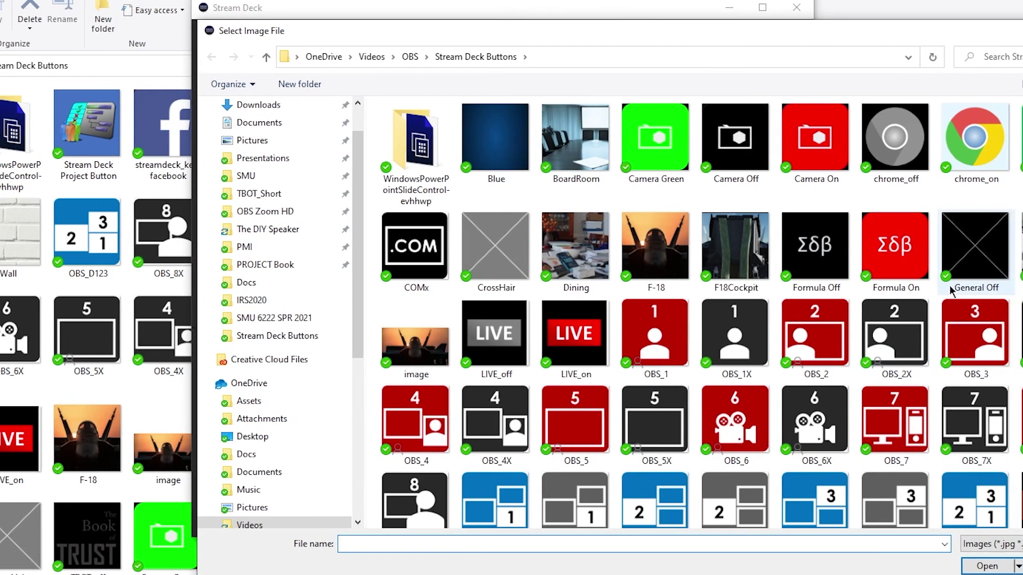
left_click(993, 269)
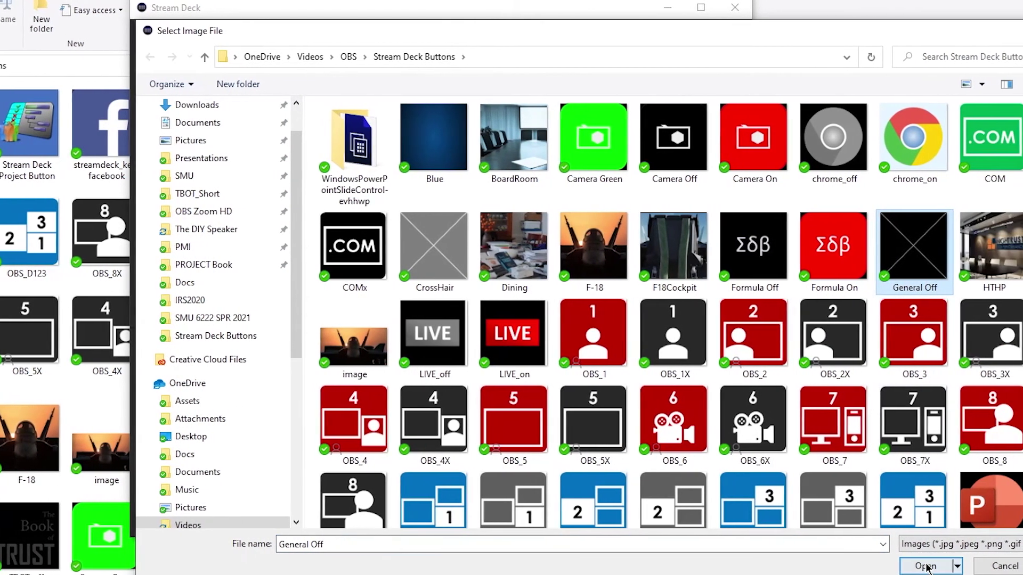
double_click(947, 269)
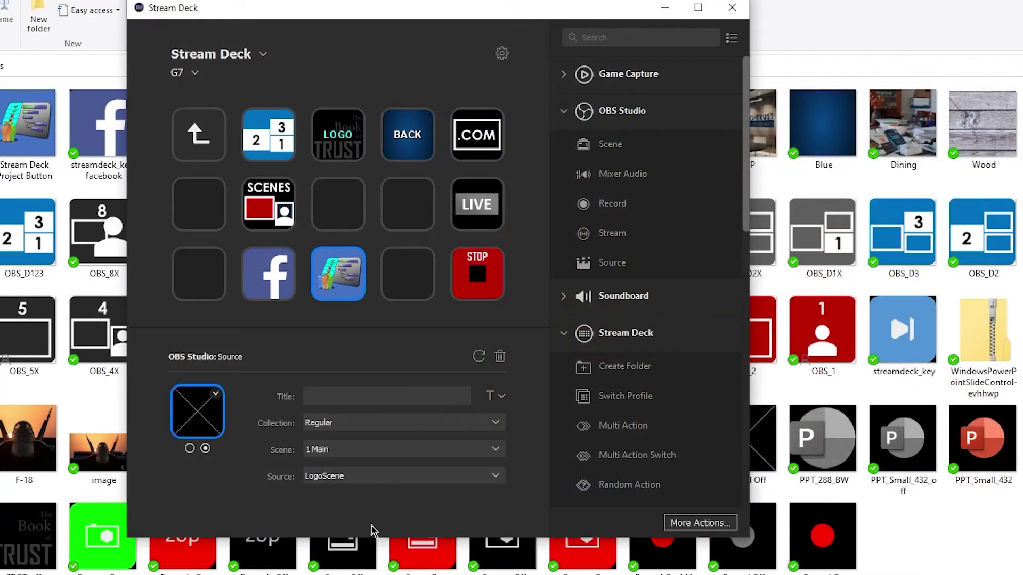
left_click(189, 448)
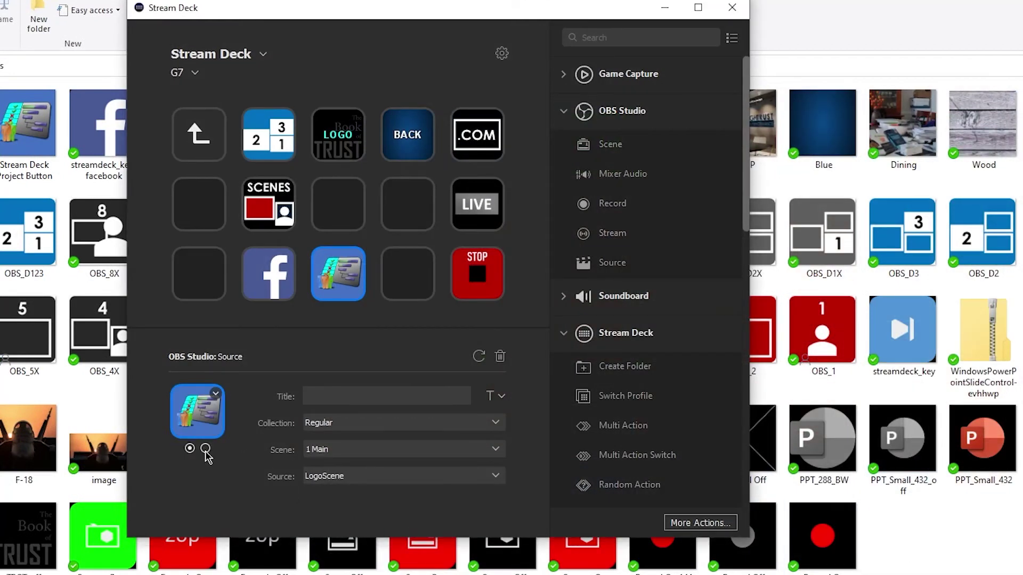
left_click(205, 449)
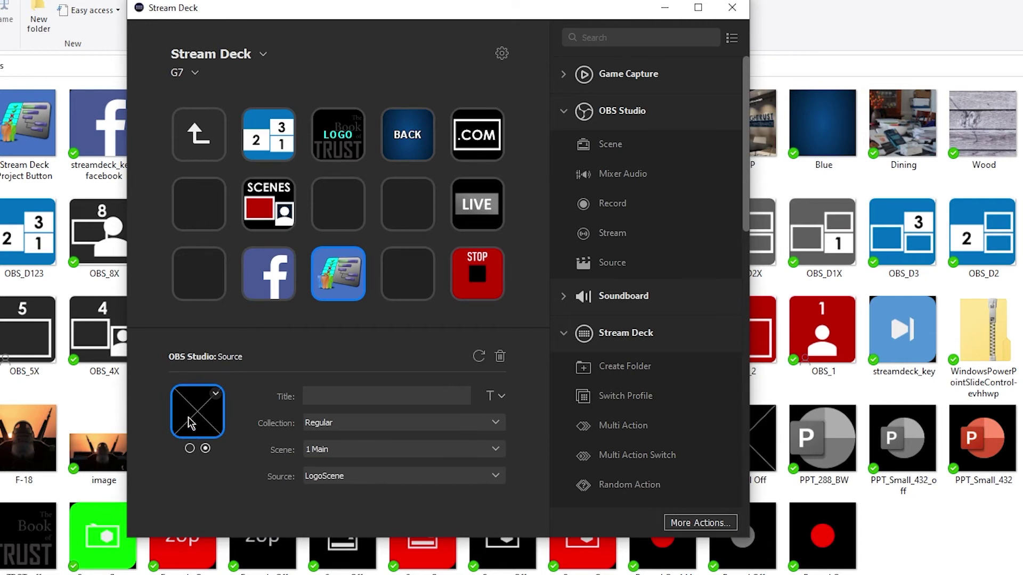
left_click(240, 326)
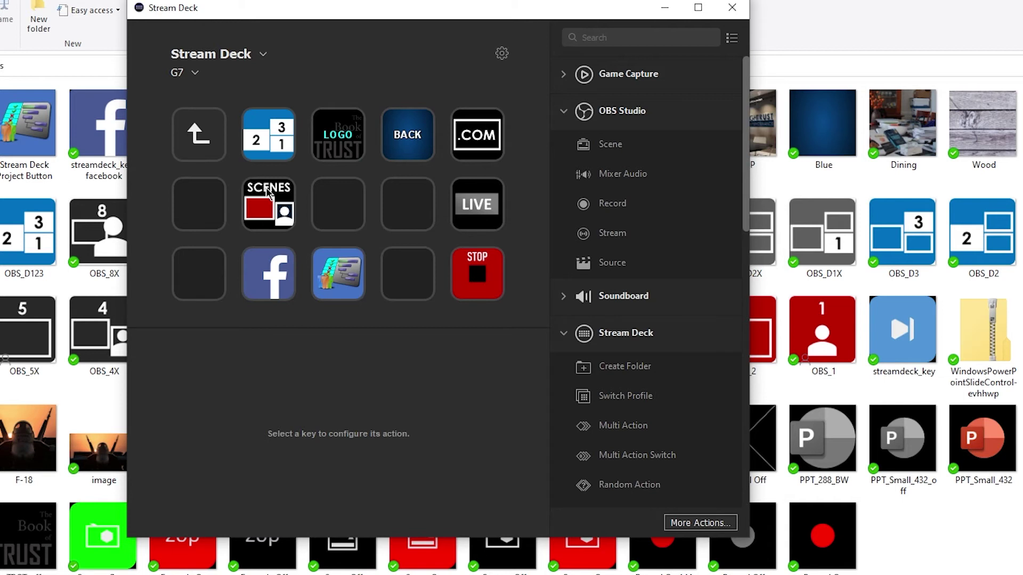
- Check scene key 5's second state in the SCENES folder, then show the record key's START icon
double_click(272, 208)
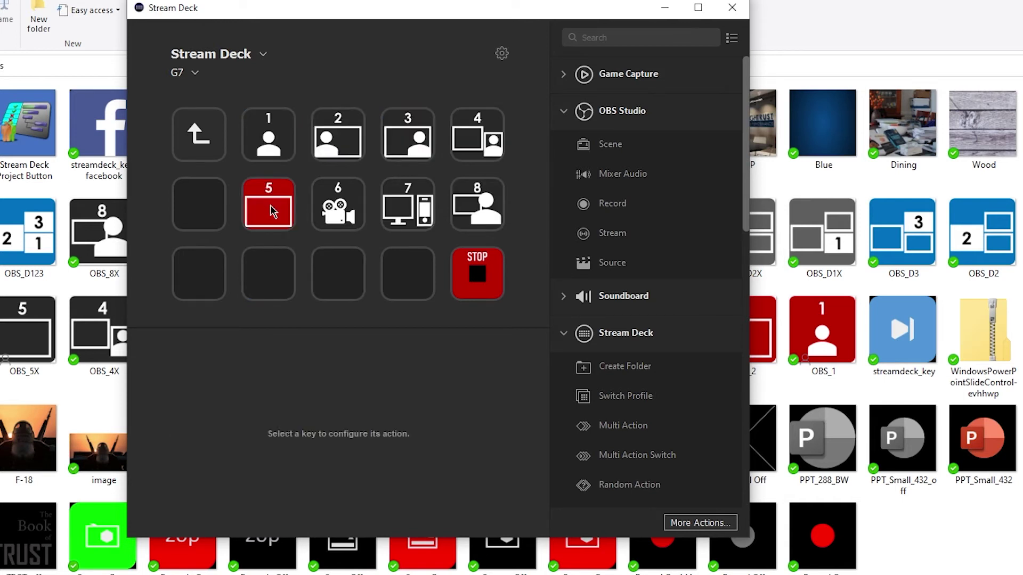
left_click(280, 213)
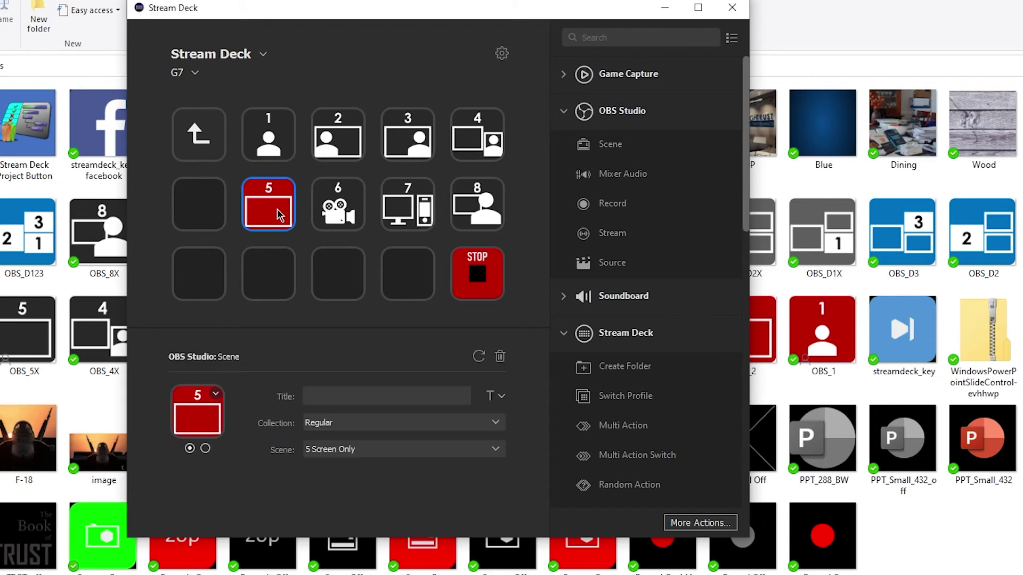
left_click(205, 448)
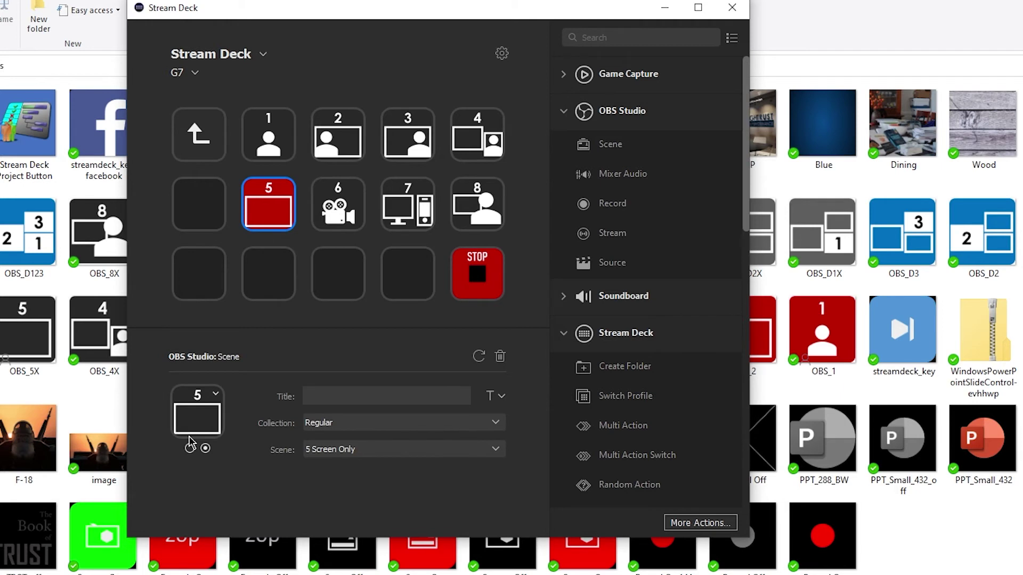
left_click(486, 296)
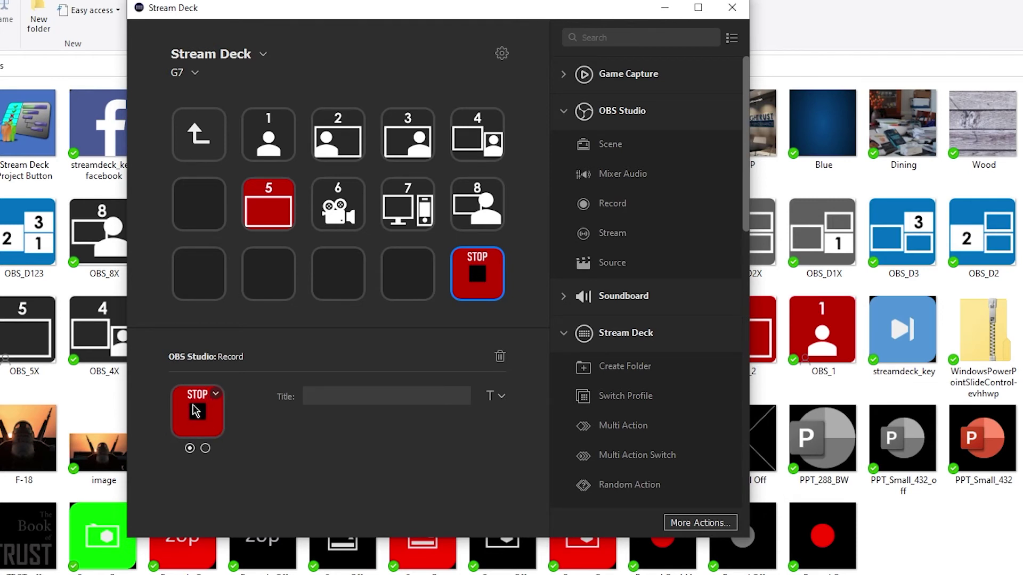
left_click(205, 449)
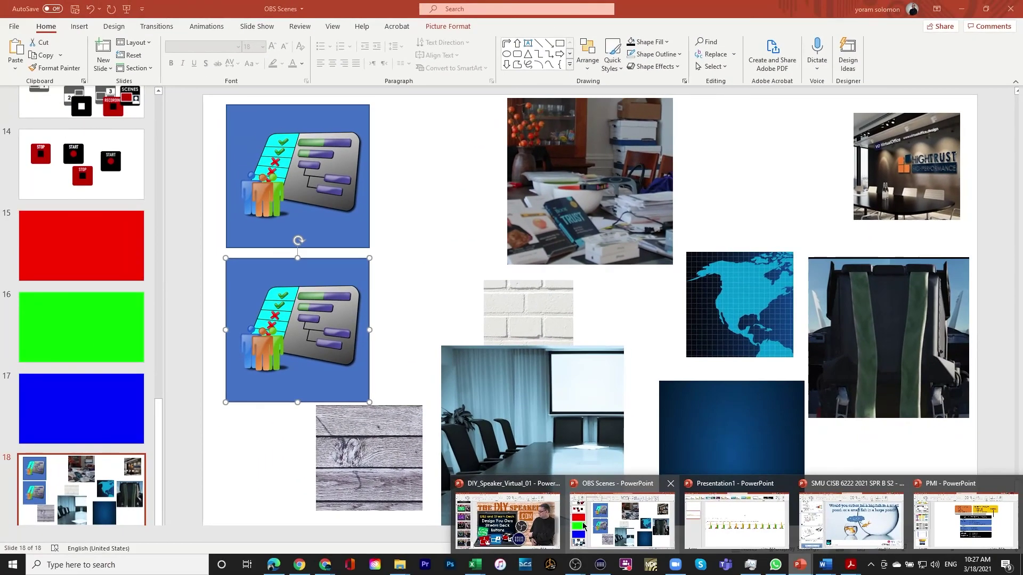
- Switch to the OBS Scenes presentation and go to slide 13
left_click(585, 525)
scroll(80, 293, "up", 5)
left_click(65, 264)
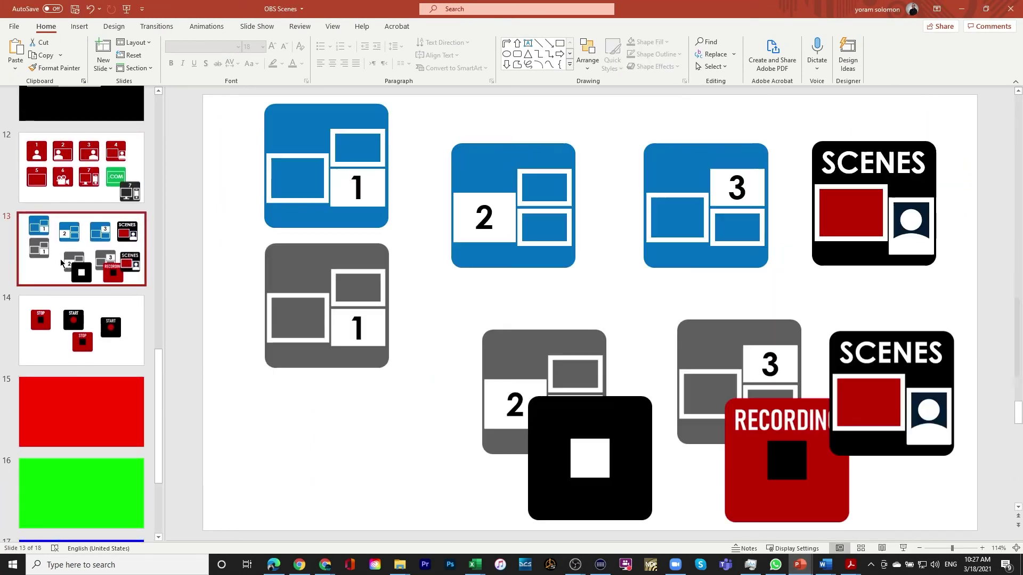
- Inspect the component shapes of the blue 1 scene icon and the SCENES icon
left_click(307, 214)
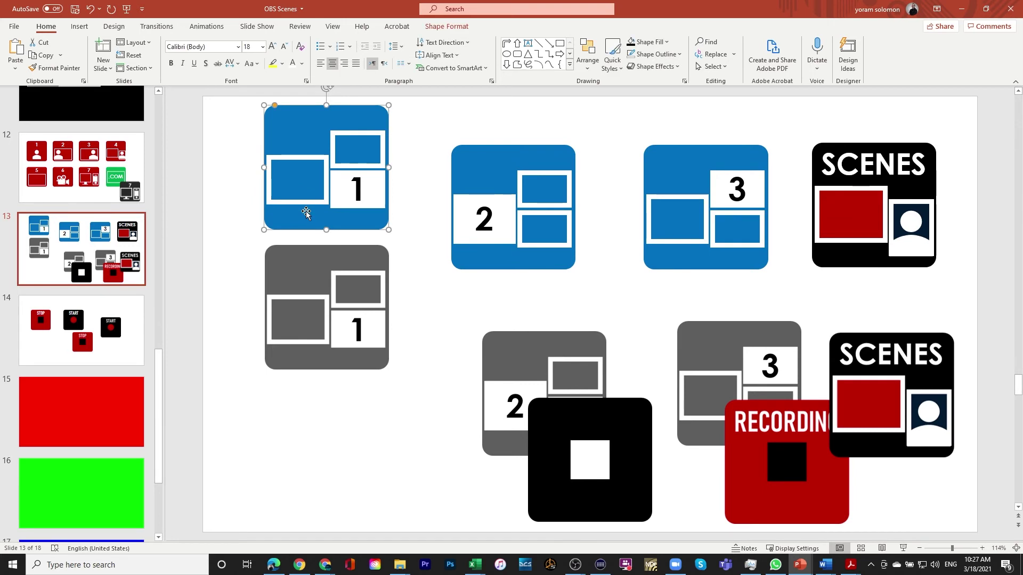
left_click(342, 205)
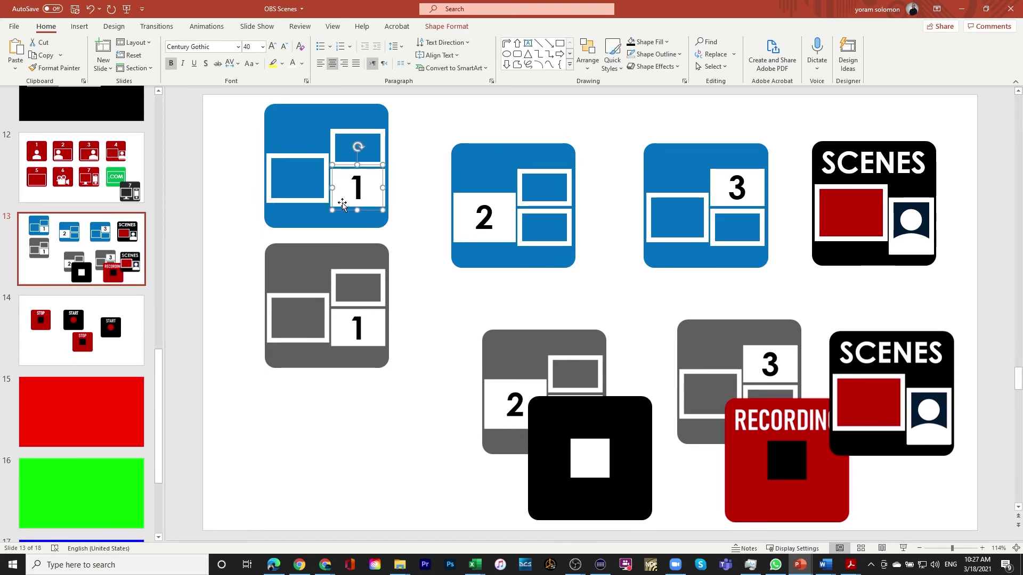
left_click(341, 140)
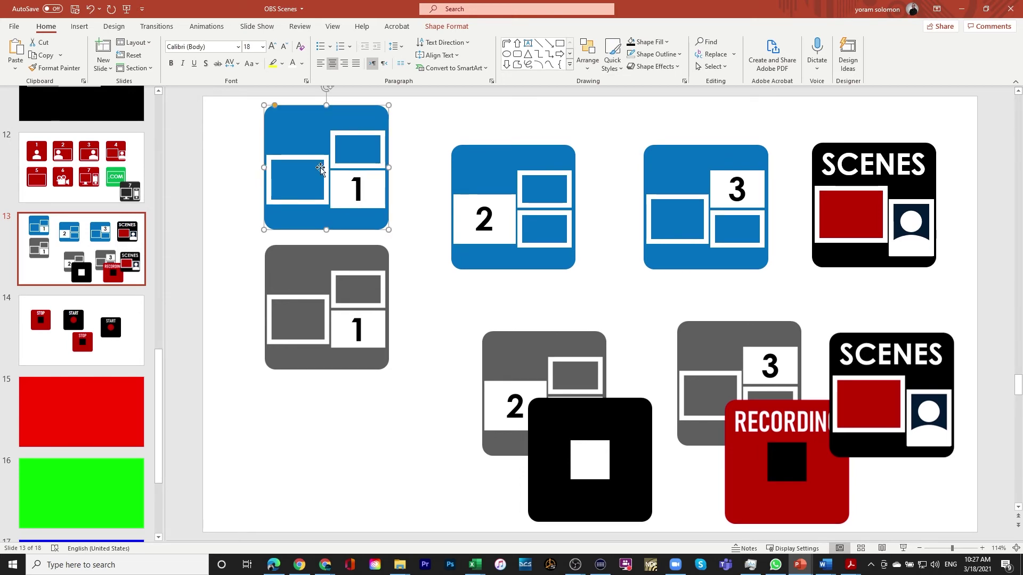
left_click(326, 171)
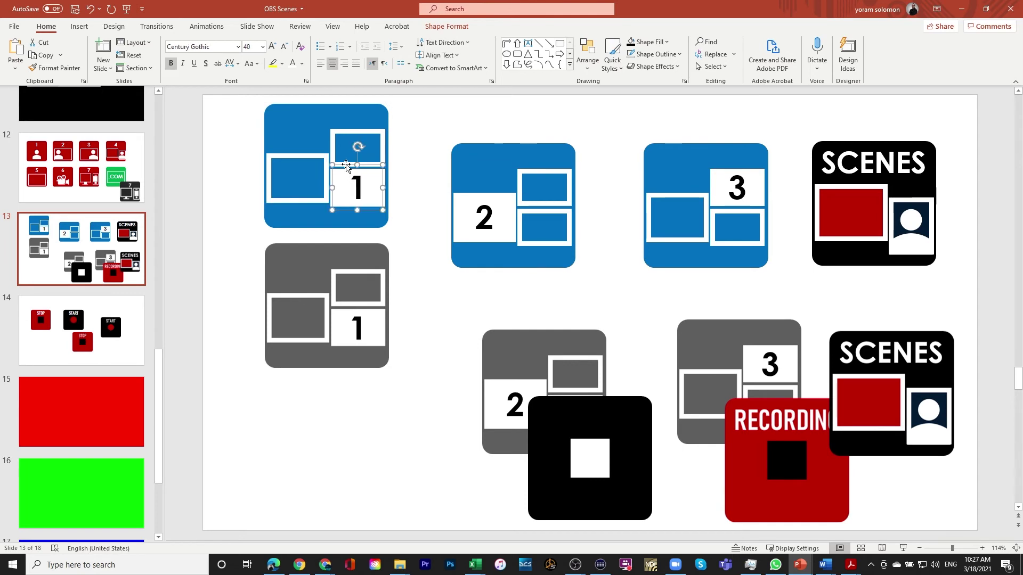
left_click(352, 162)
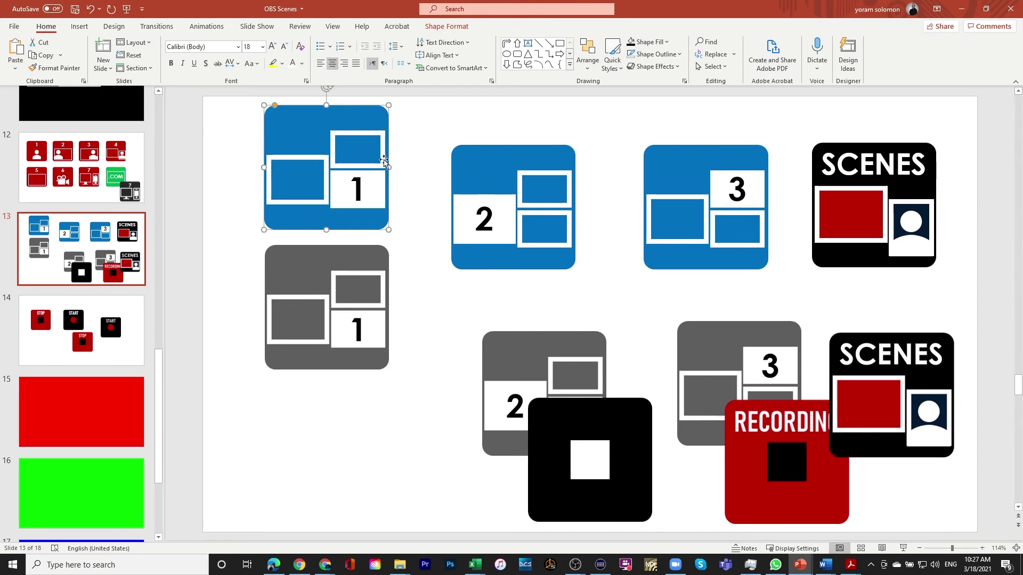
left_click(406, 243)
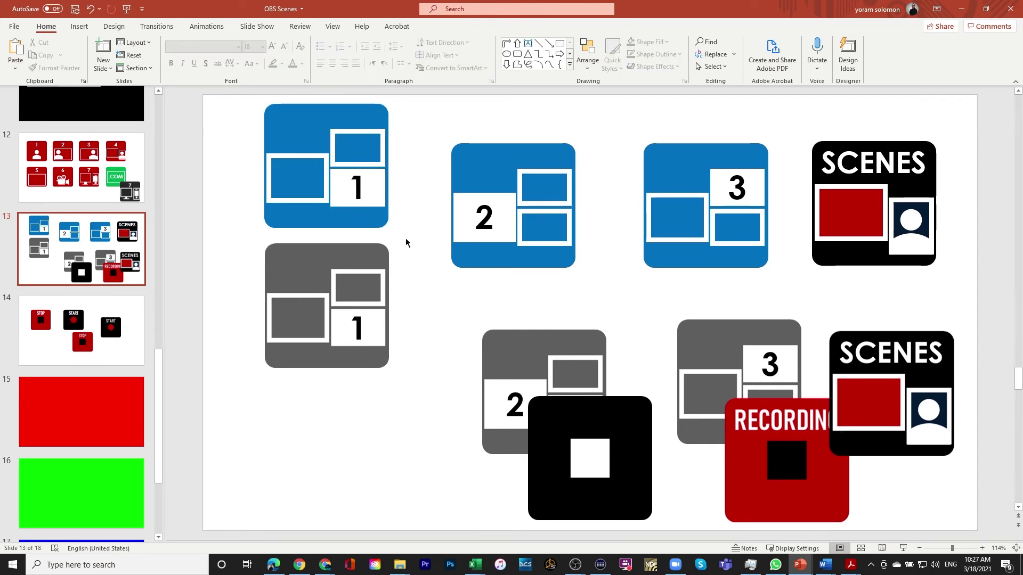
left_click(840, 141)
left_click(838, 165)
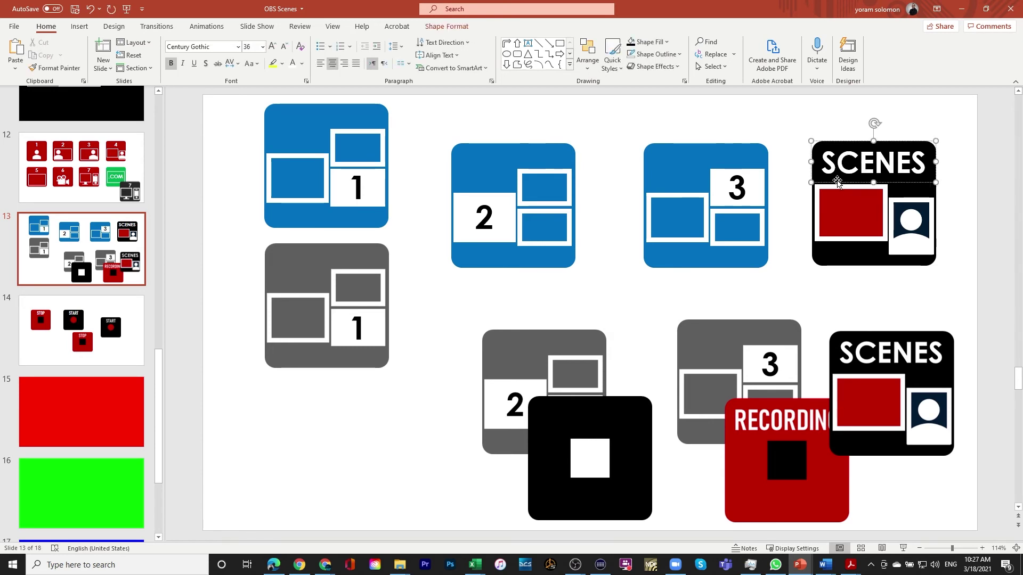
left_click(792, 132)
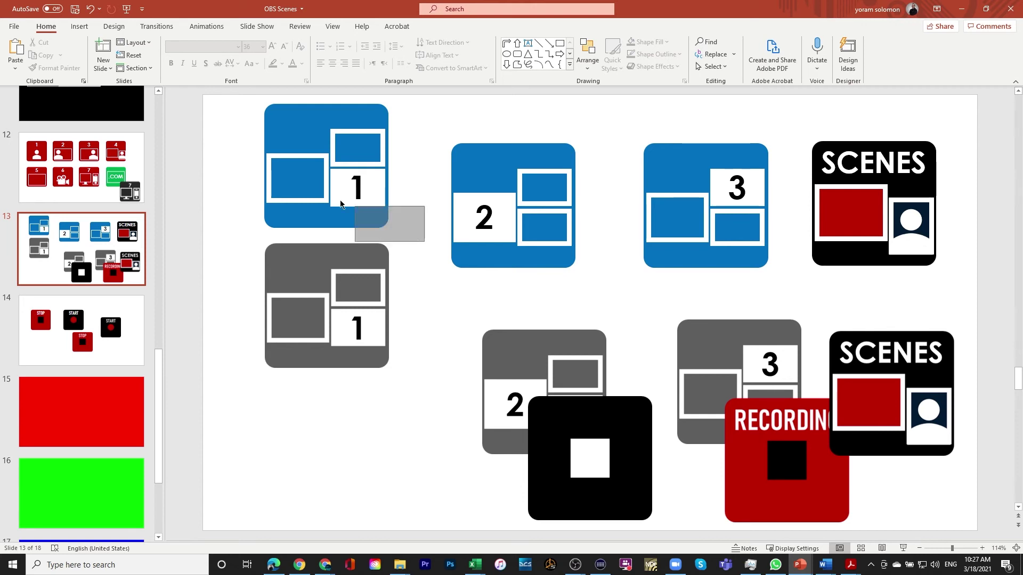
- Paste the blue 1 scene icon as a single picture beneath the gray 1 icon
left_click_drag(332, 200, 221, 91)
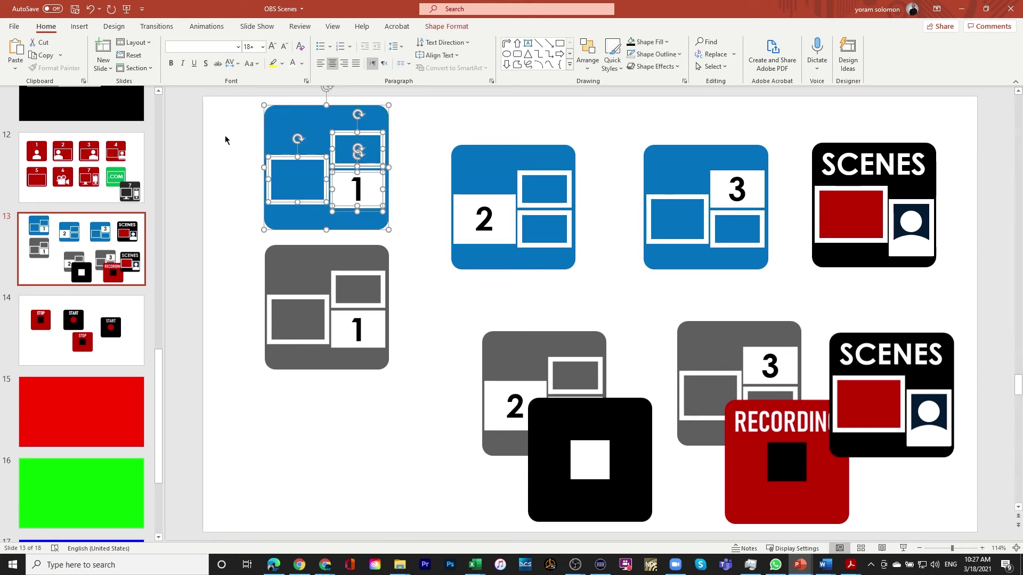
right_click(259, 432)
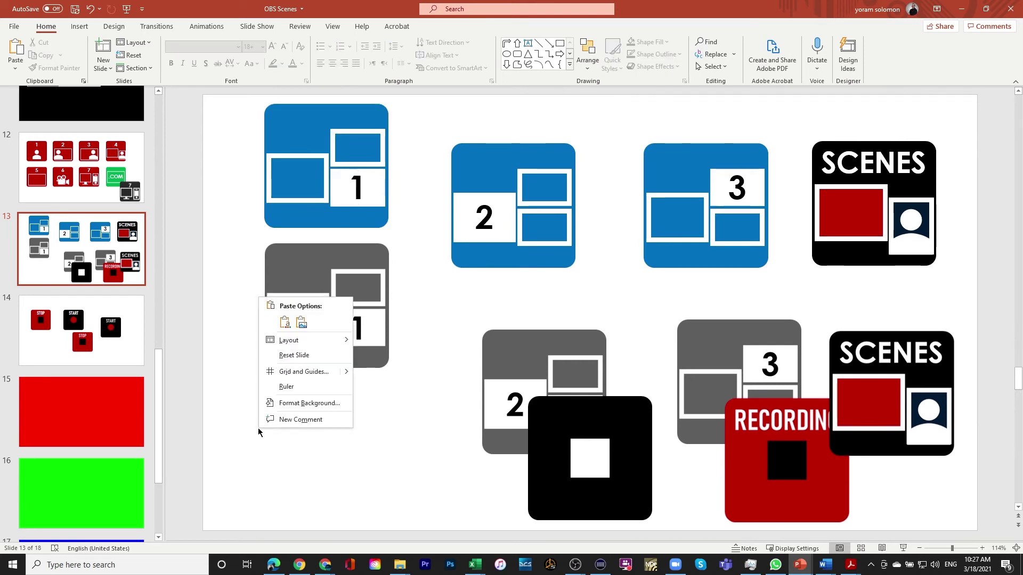
left_click(302, 327)
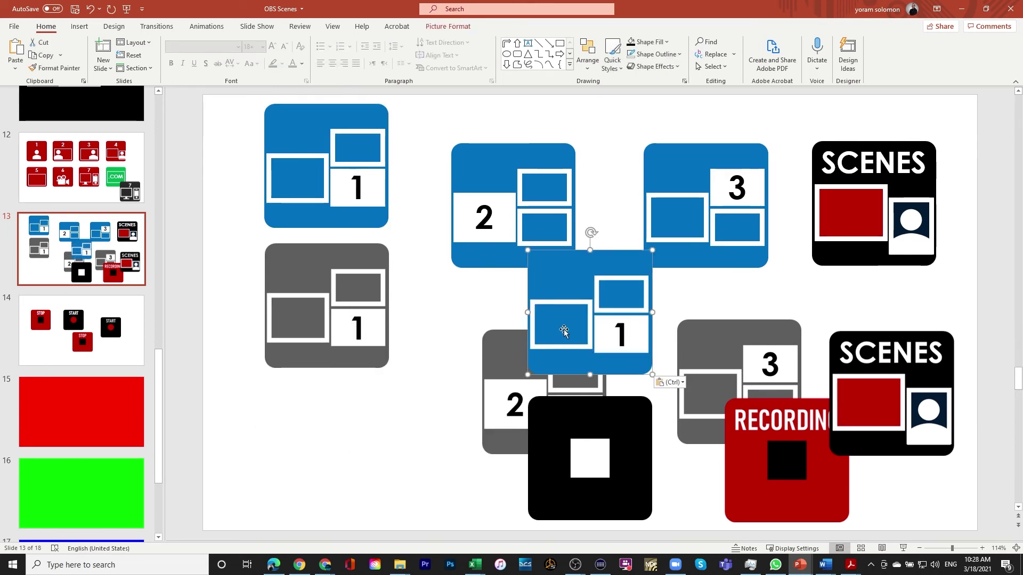
left_click_drag(563, 327, 332, 478)
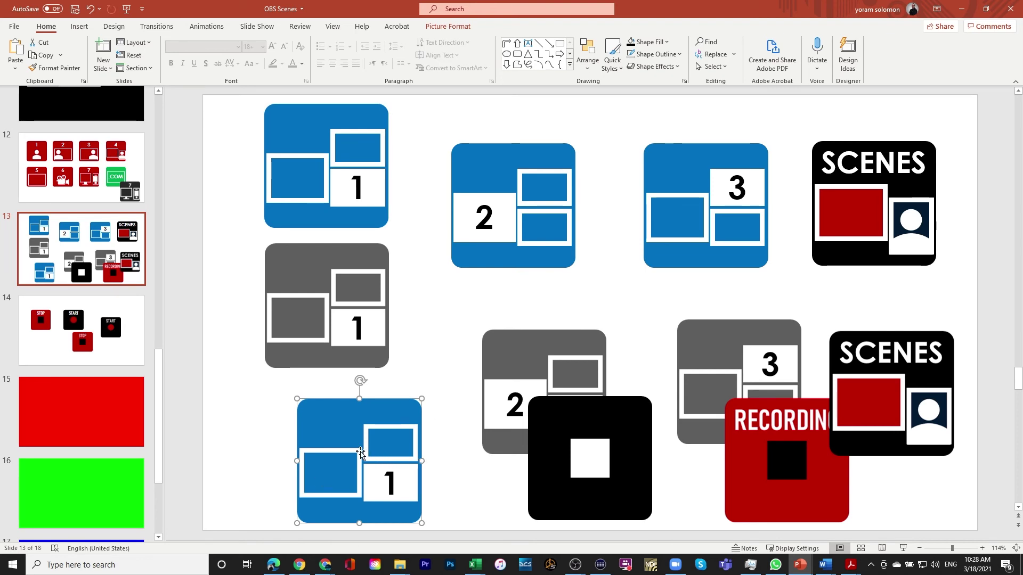
right_click(356, 455)
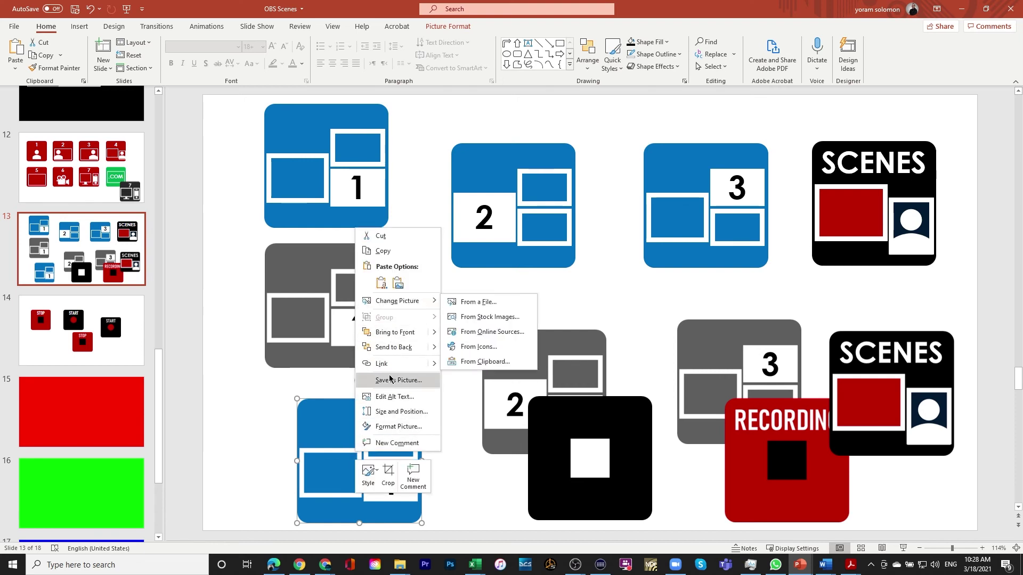
key("Escape")
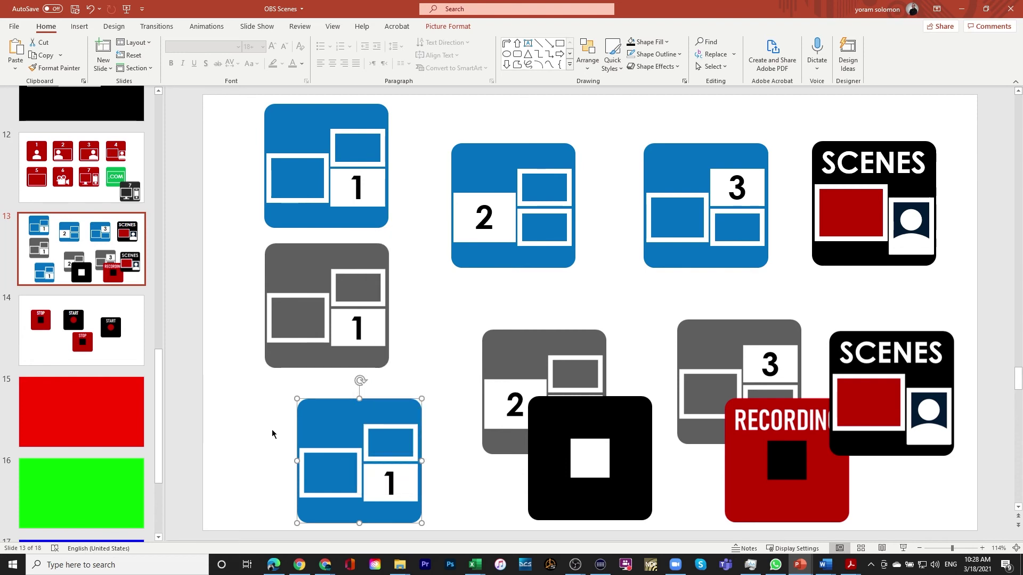
- Recolor the pasted 1 icon picture gray using Saturation 0%
double_click(342, 436)
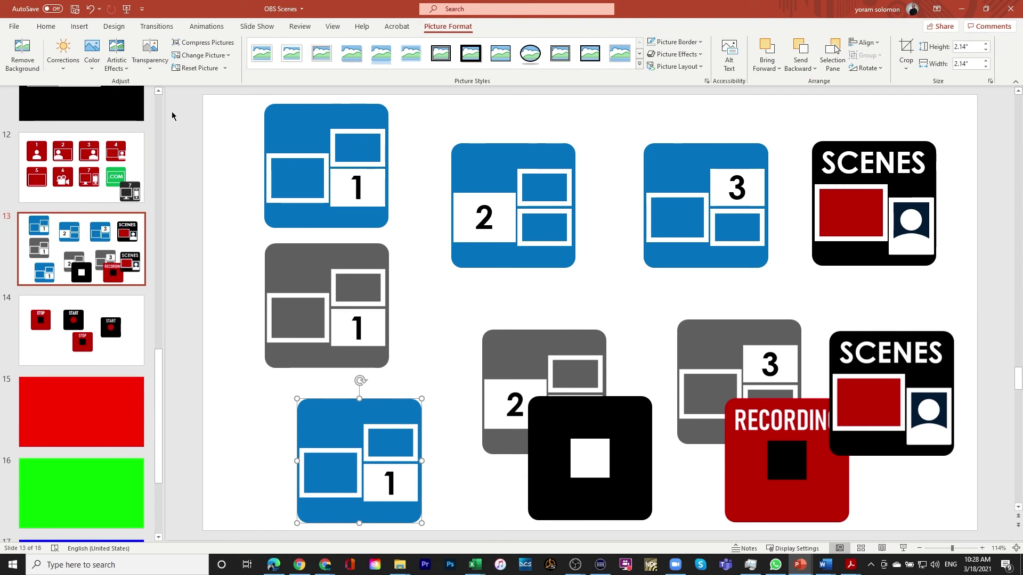
left_click(93, 68)
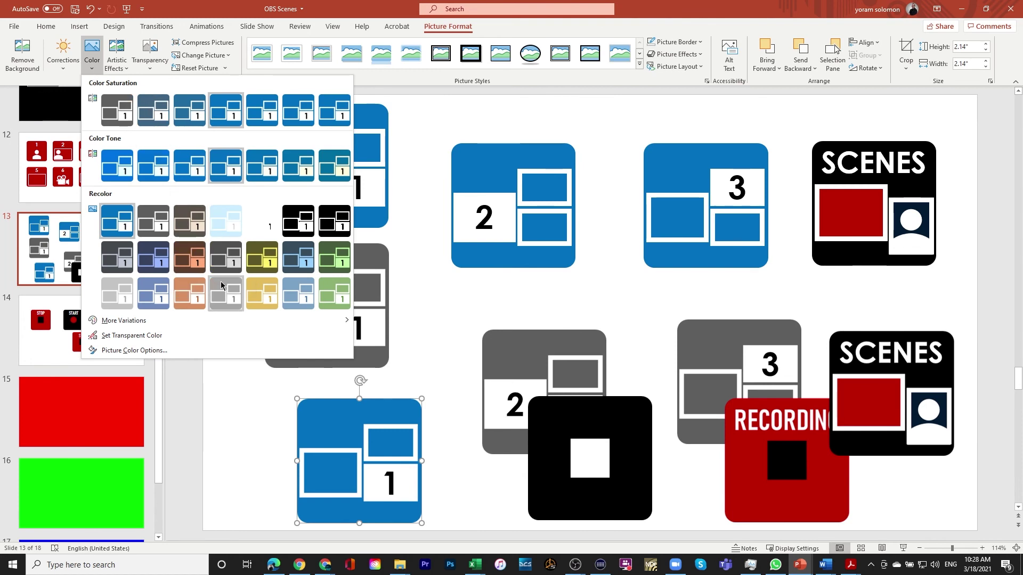
left_click(261, 452)
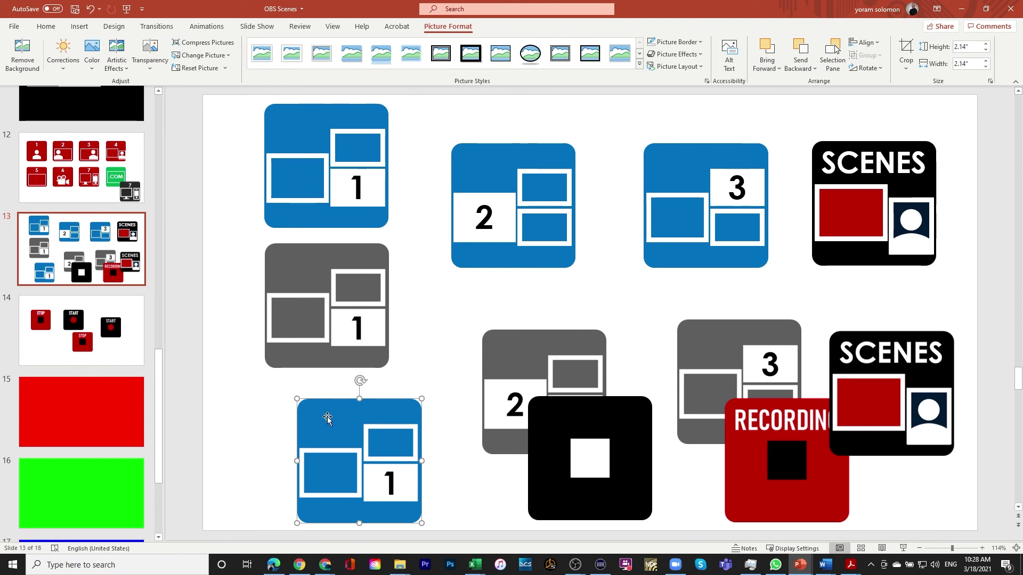
left_click(92, 69)
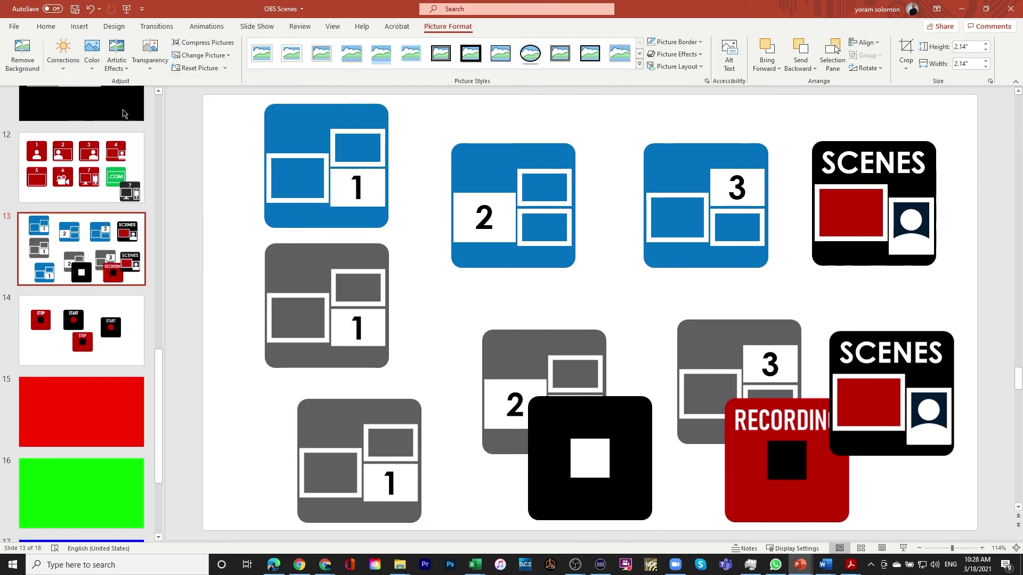
left_click(123, 114)
- Delete the gray 1 picture copy from slide 13
left_click(239, 415)
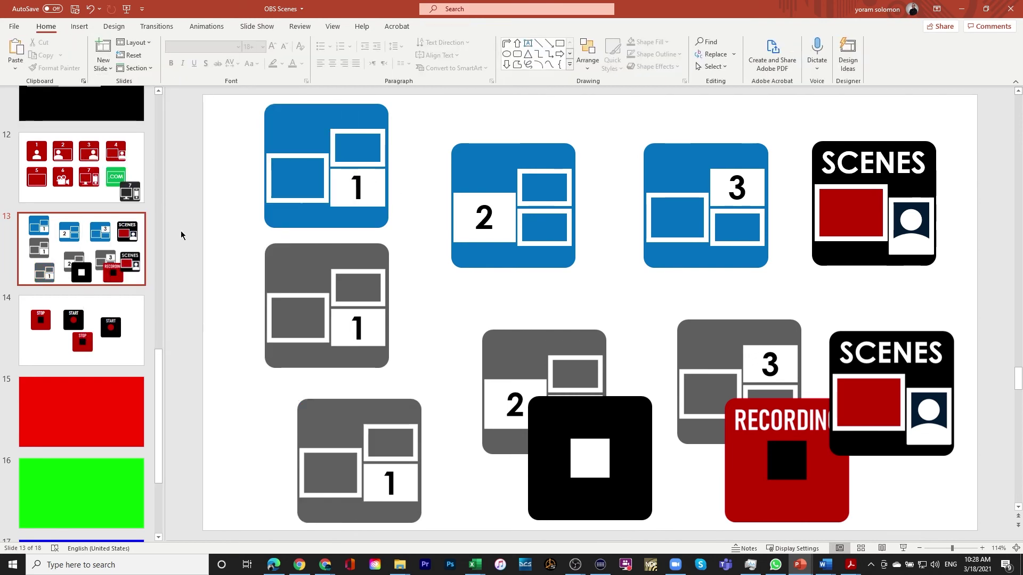
left_click(305, 406)
left_click(263, 406)
left_click(313, 413)
key("Delete")
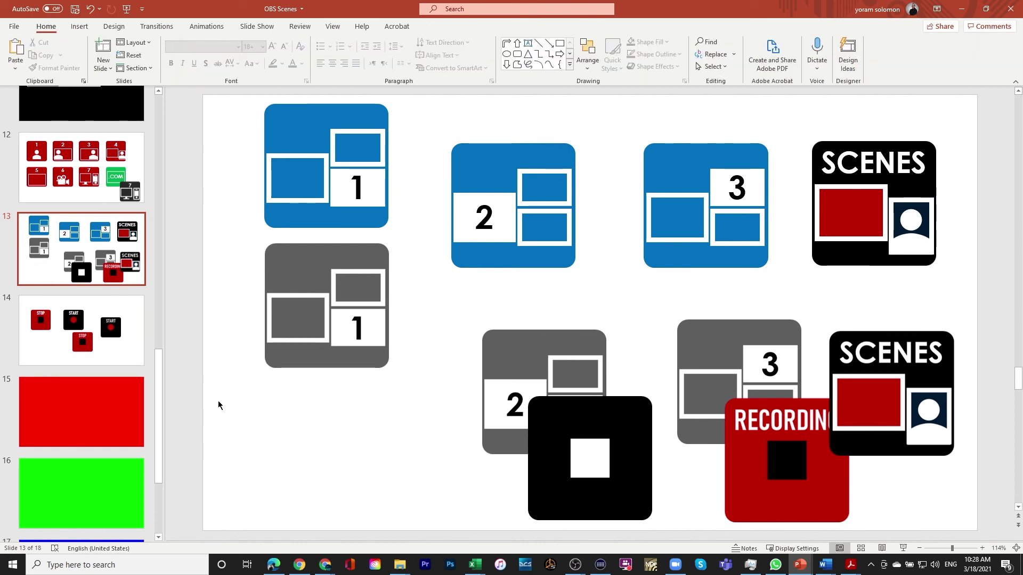